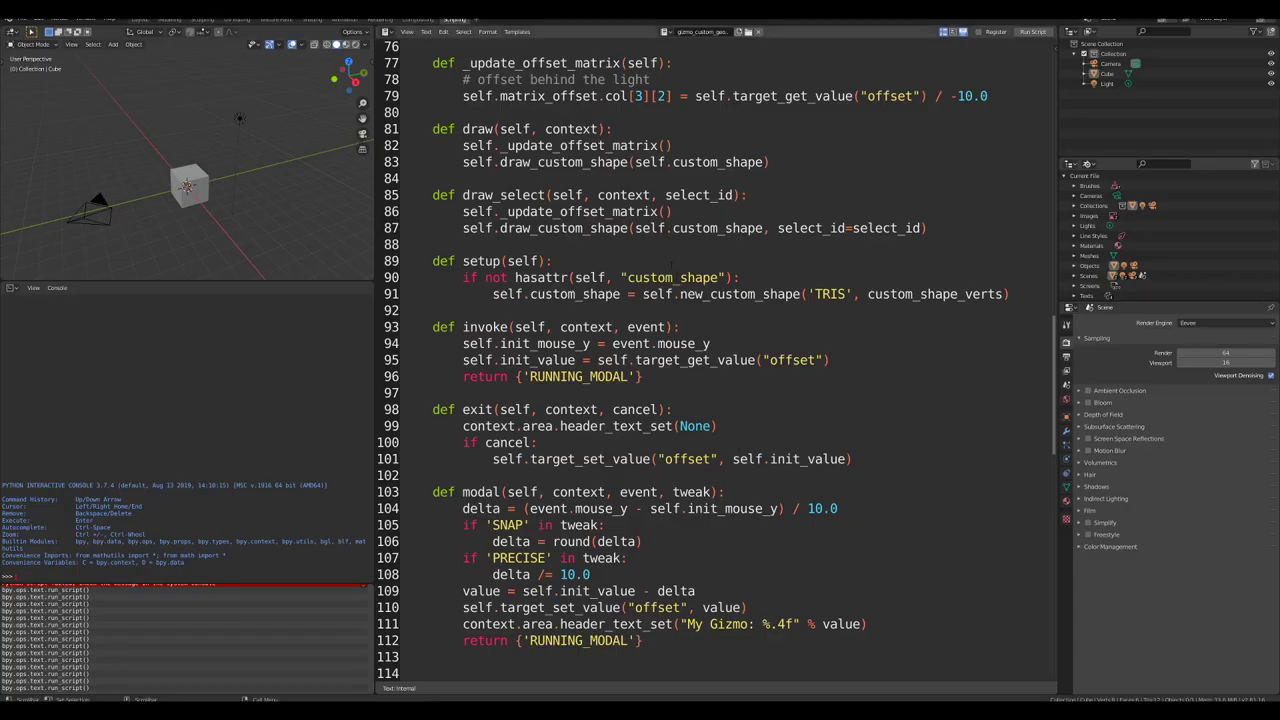
Open the menu of built-in Python template scripts and scroll through it
{"action": "left_click", "coordinate": [517, 31]}
{"action": "mouse_move", "coordinate": [523, 46]}
{"action": "scroll", "coordinate": [717, 361], "scroll_direction": "down", "scroll_amount": 2}
{"action": "scroll", "coordinate": [717, 361], "scroll_direction": "up", "scroll_amount": 1}
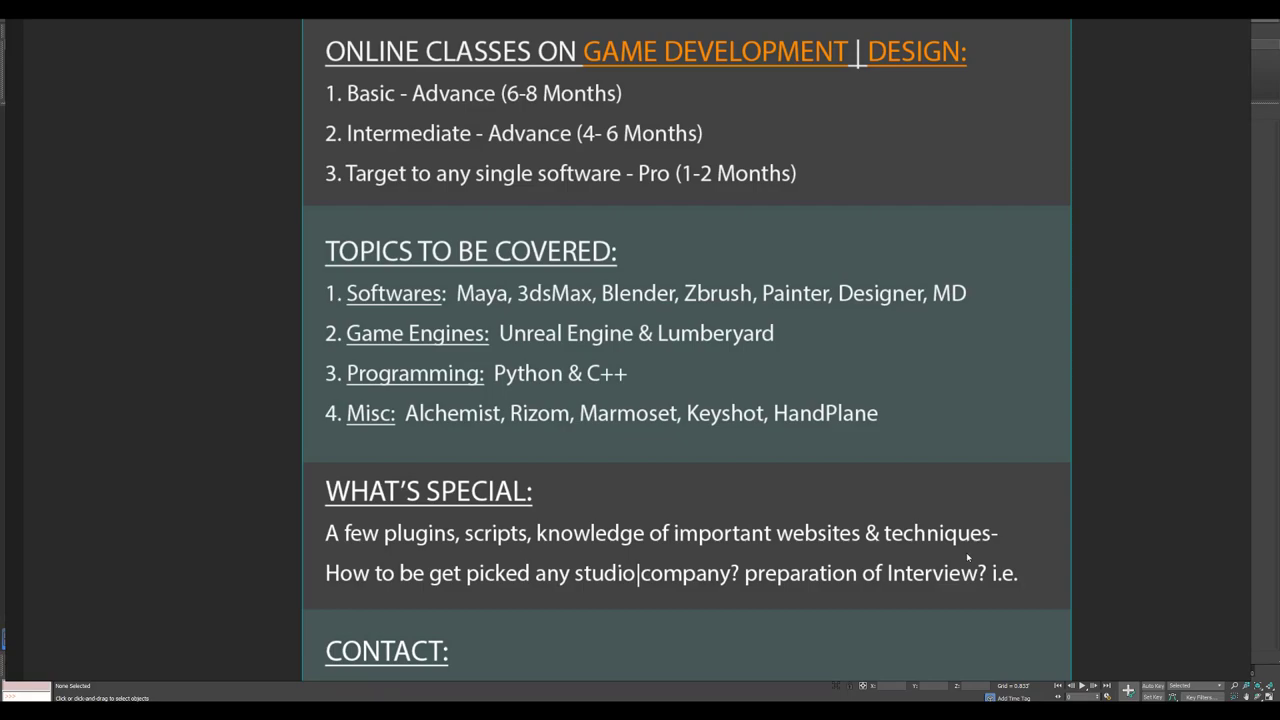
{"action": "scroll", "coordinate": [968, 528], "scroll_direction": "down", "scroll_amount": 2}
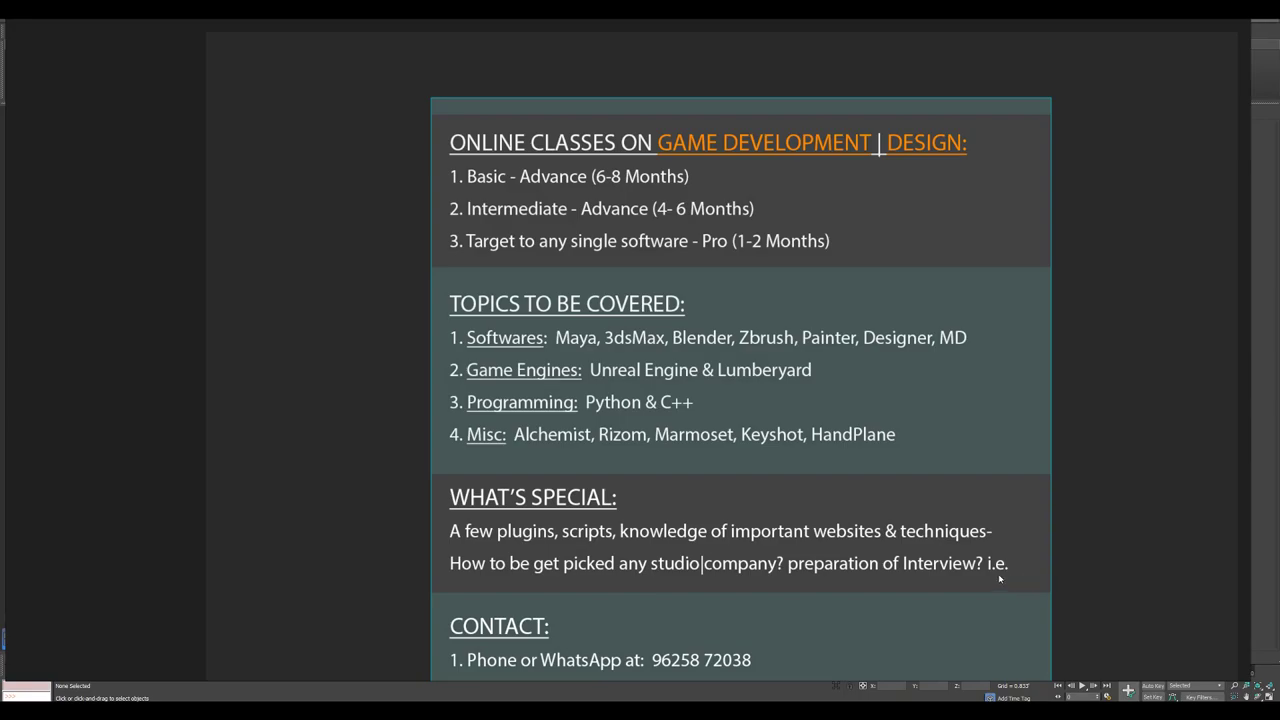
{"action": "scroll", "coordinate": [845, 570], "scroll_direction": "down", "scroll_amount": 2}
{"action": "scroll", "coordinate": [704, 578], "scroll_direction": "up", "scroll_amount": 6}
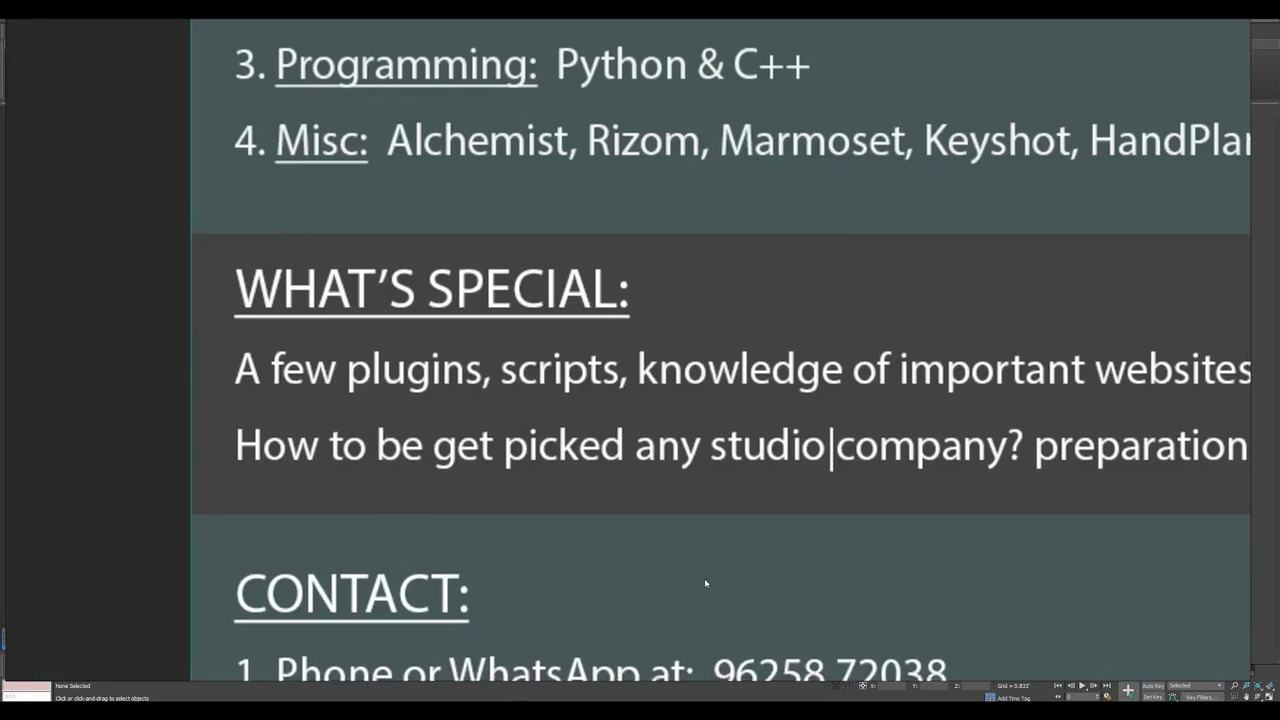
{"action": "middle_click_drag", "start_coordinate": [704, 578], "coordinate": [645, 426]}
{"action": "scroll", "coordinate": [645, 430], "scroll_direction": "down", "scroll_amount": 1}
{"action": "middle_click_drag", "start_coordinate": [407, 450], "coordinate": [413, 464]}
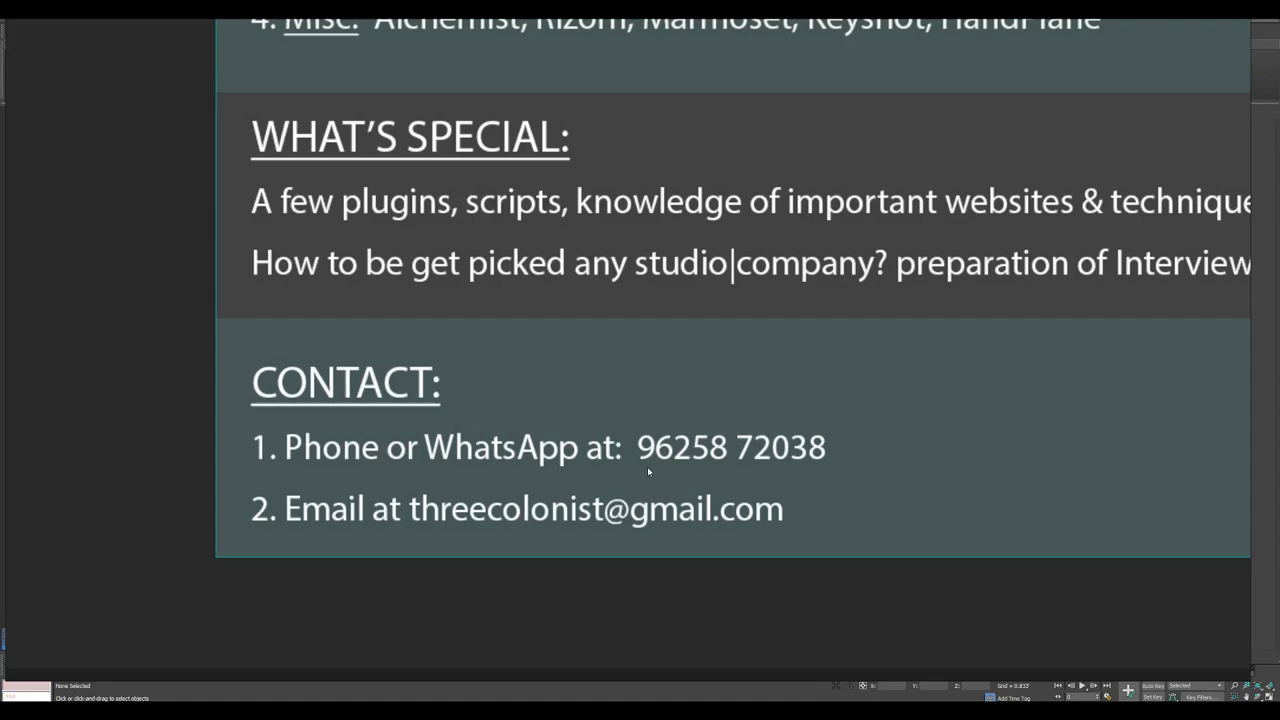
{"action": "scroll", "coordinate": [647, 466], "scroll_direction": "down", "scroll_amount": 2}
{"action": "scroll", "coordinate": [647, 467], "scroll_direction": "down", "scroll_amount": 2}
{"action": "scroll", "coordinate": [565, 473], "scroll_direction": "up", "scroll_amount": 4}
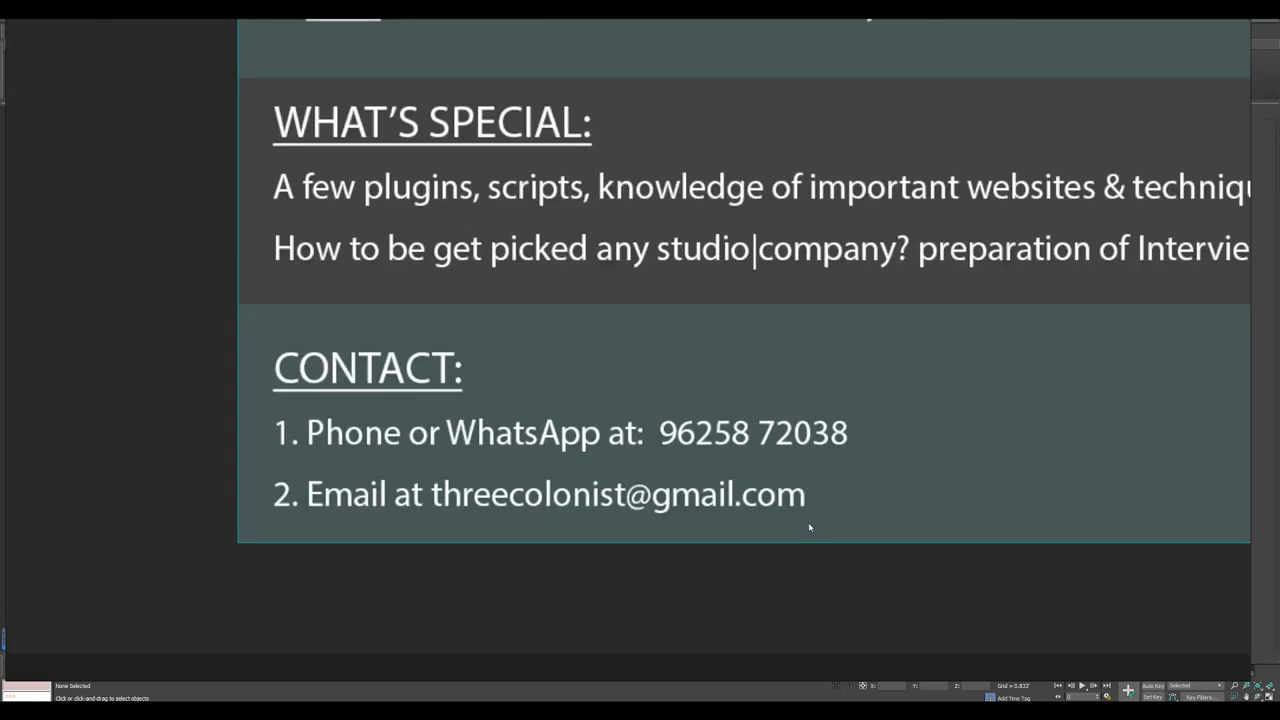
{"action": "scroll", "coordinate": [796, 509], "scroll_direction": "down", "scroll_amount": 3}
{"action": "scroll", "coordinate": [845, 435], "scroll_direction": "up", "scroll_amount": 1}
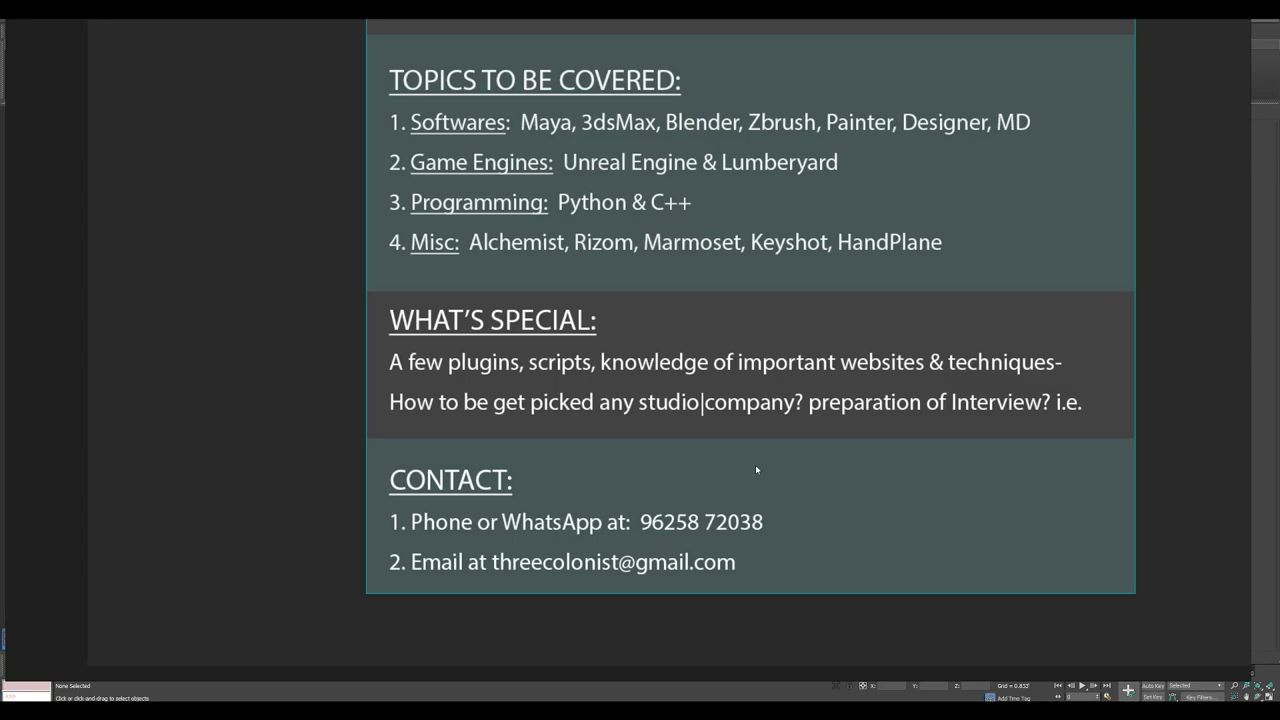
{"action": "scroll", "coordinate": [757, 471], "scroll_direction": "up", "scroll_amount": 1}
{"action": "scroll", "coordinate": [757, 471], "scroll_direction": "down", "scroll_amount": 1}
{"action": "middle_click_drag", "start_coordinate": [757, 471], "coordinate": [768, 498]}
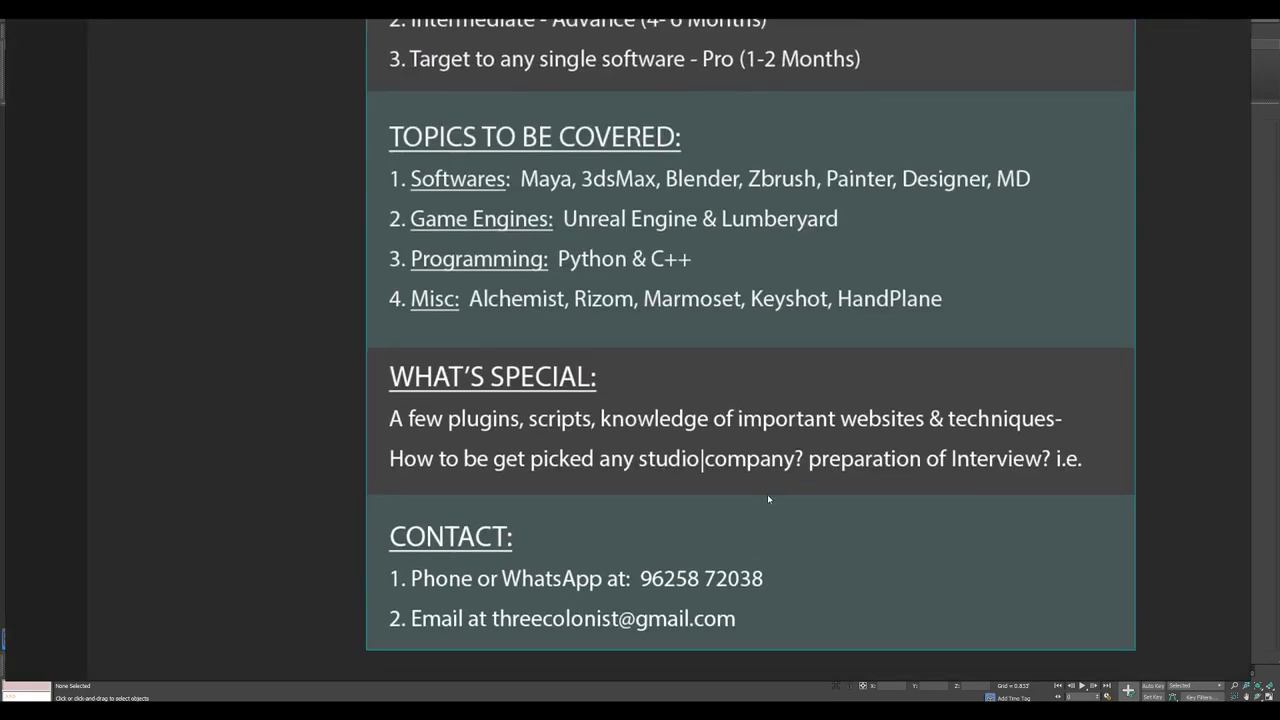
{"action": "scroll", "coordinate": [689, 385], "scroll_direction": "down", "scroll_amount": 1}
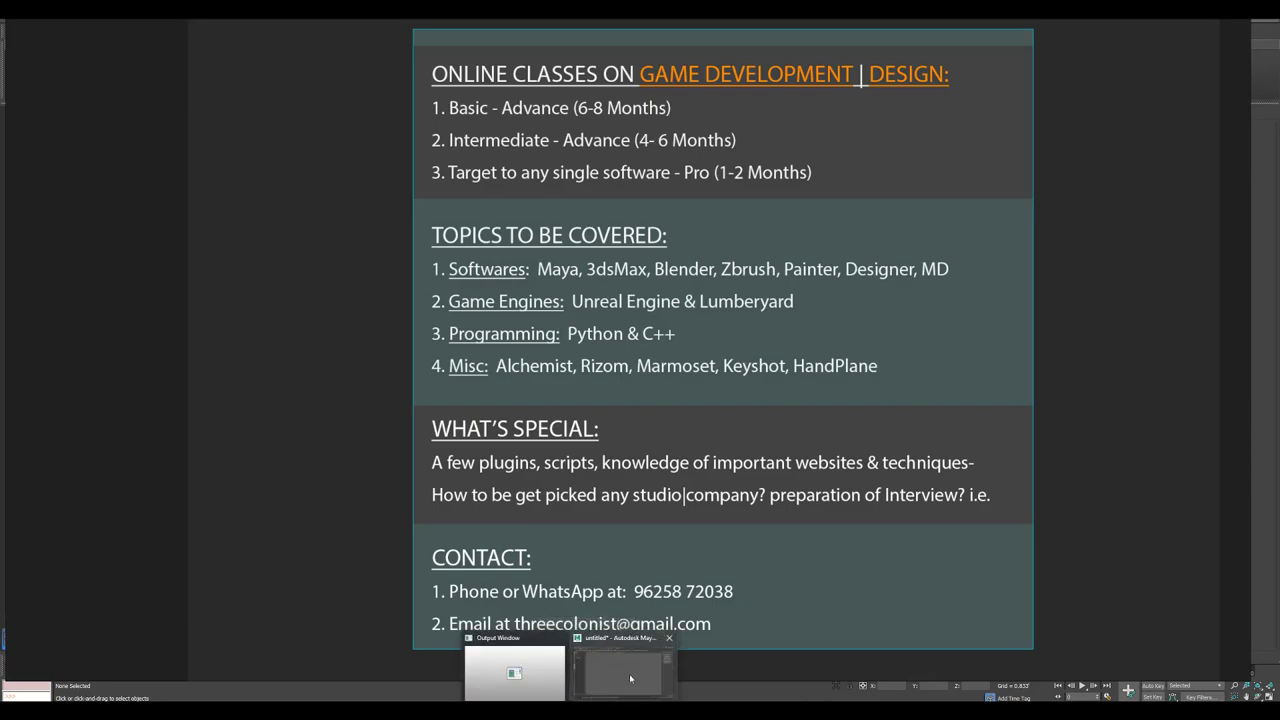
In Maya, delete the five-line summing loop so the Python input is empty
{"action": "left_click", "coordinate": [630, 676]}
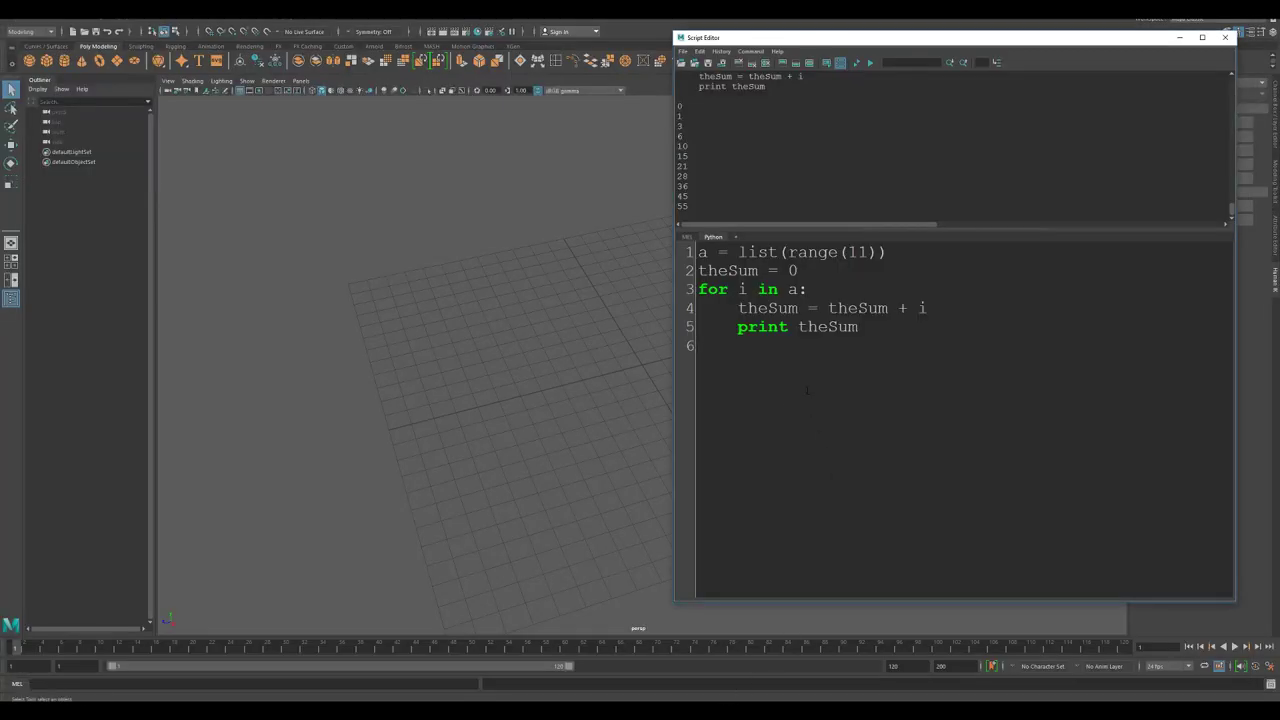
{"action": "left_click_drag", "start_coordinate": [862, 328], "coordinate": [740, 300]}
{"action": "left_click_drag", "start_coordinate": [862, 328], "coordinate": [689, 256]}
{"action": "key", "text": "BackSpace"}
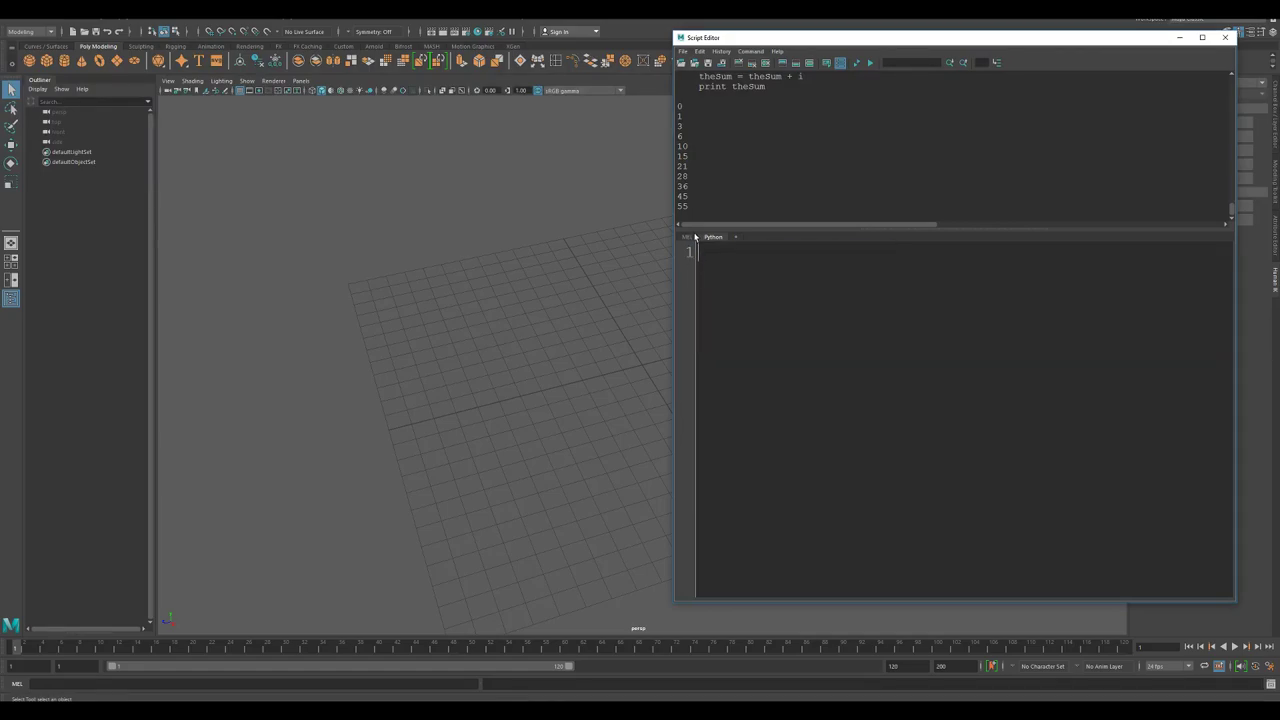
{"action": "left_click", "coordinate": [689, 237]}
{"action": "left_click", "coordinate": [713, 237]}
Enter print "hello" in the Python input, fixing the misplaced quote
{"action": "left_click_drag", "start_coordinate": [821, 41], "coordinate": [809, 40]}
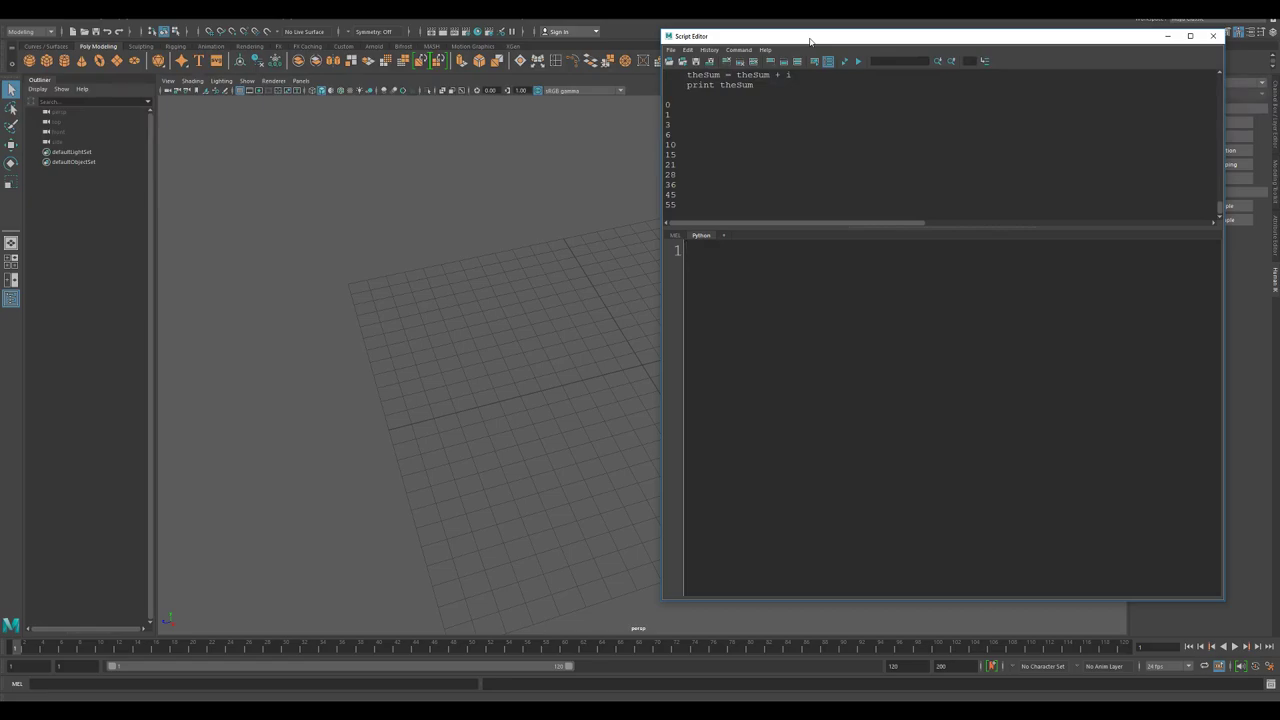
{"action": "type", "text": "print "}
{"action": "type", "text": "hello"}
{"action": "type", "text": "\"\""}
{"action": "key", "text": "BackSpace"}
{"action": "key", "text": "Left"}
{"action": "key", "text": "Left"}
{"action": "key", "text": "Left"}
{"action": "type", "text": "\""}
{"action": "key", "text": "shift+Right"}
{"action": "key", "text": "shift+Right"}
{"action": "key", "text": "shift+Right"}
{"action": "key", "text": "shift+Right"}
{"action": "key", "text": "shift+Right"}
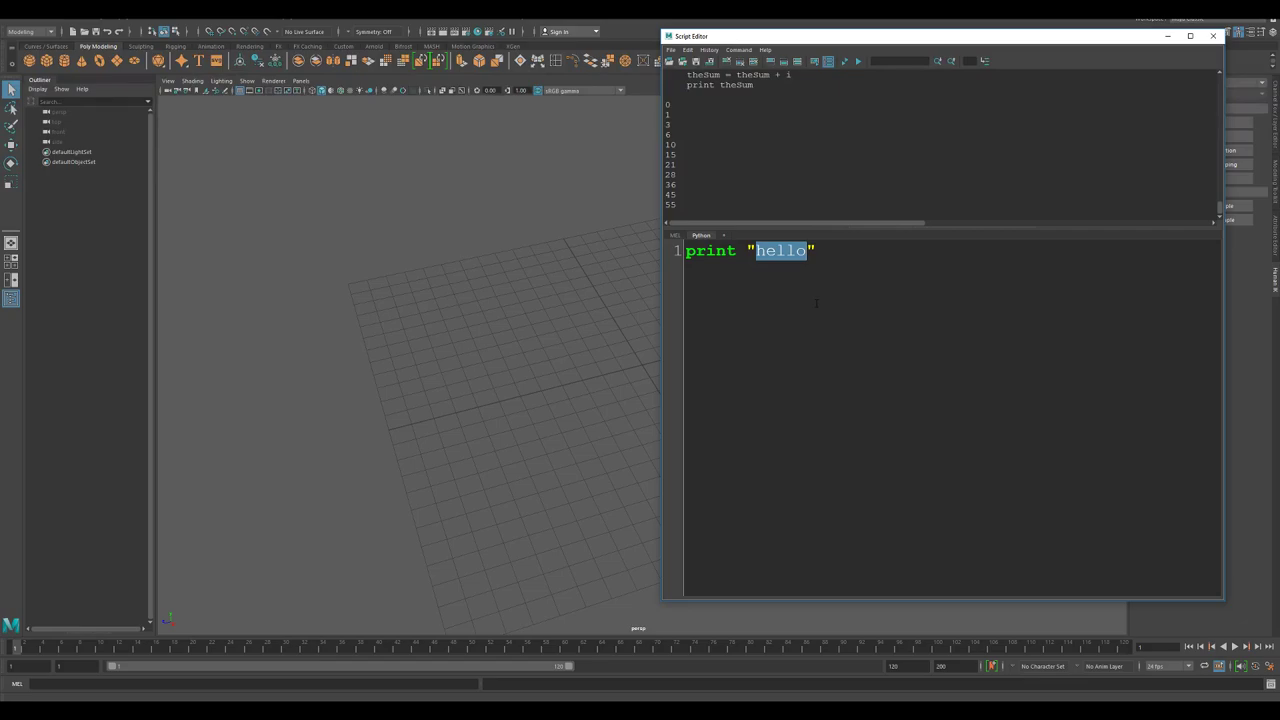
Run print "hello" and highlight the printed hello result
{"action": "left_click", "coordinate": [836, 263]}
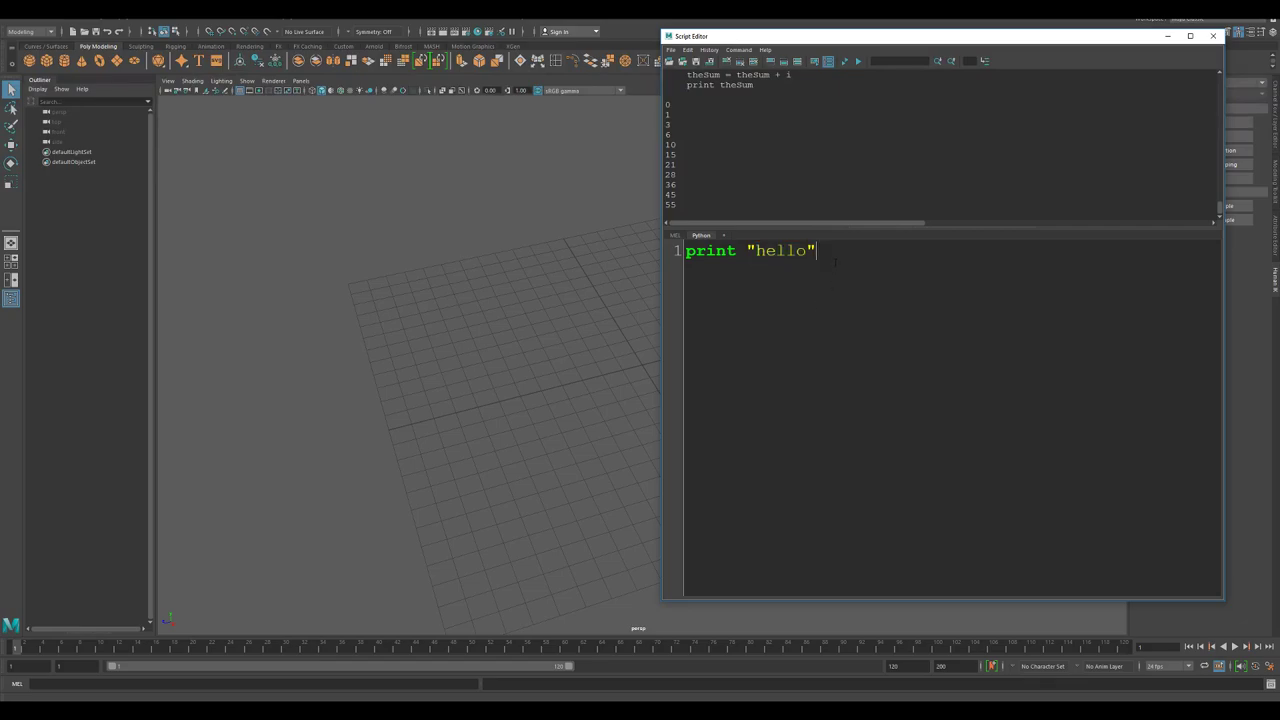
{"action": "key", "text": "ctrl+a"}
{"action": "key", "text": "ctrl+Return"}
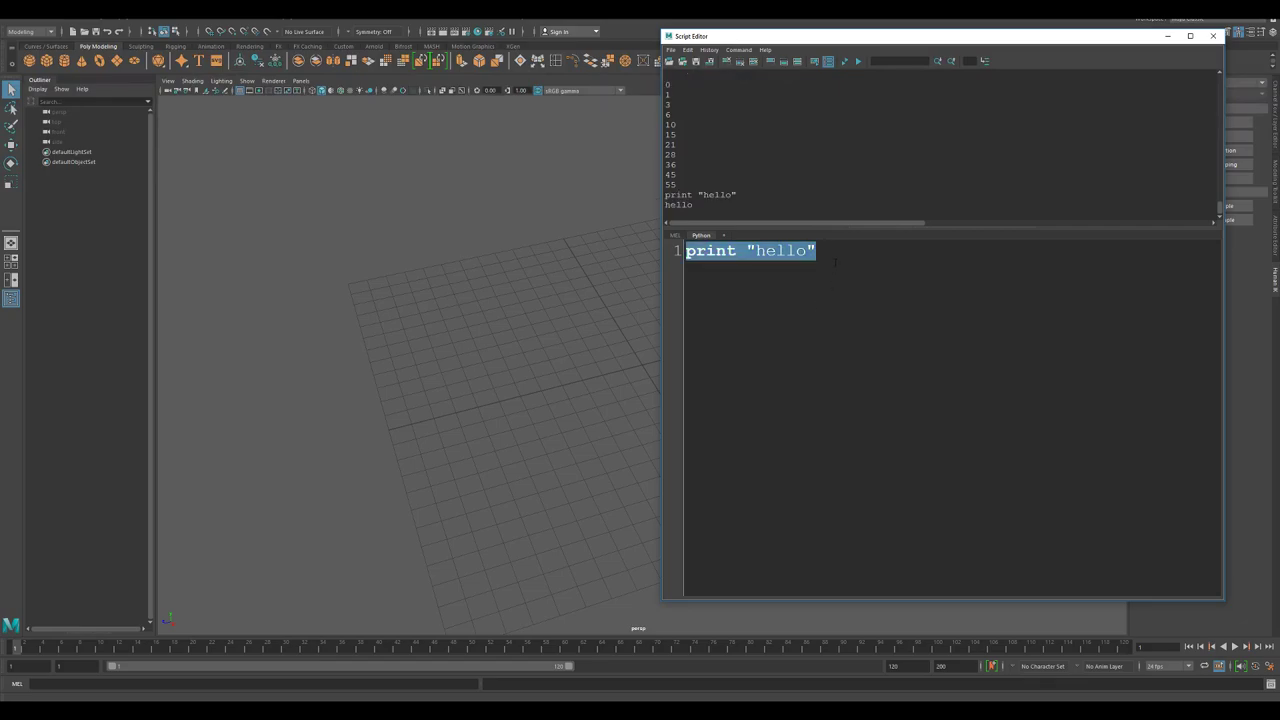
{"action": "left_click_drag", "start_coordinate": [692, 205], "coordinate": [665, 205]}
{"action": "left_click", "coordinate": [755, 278]}
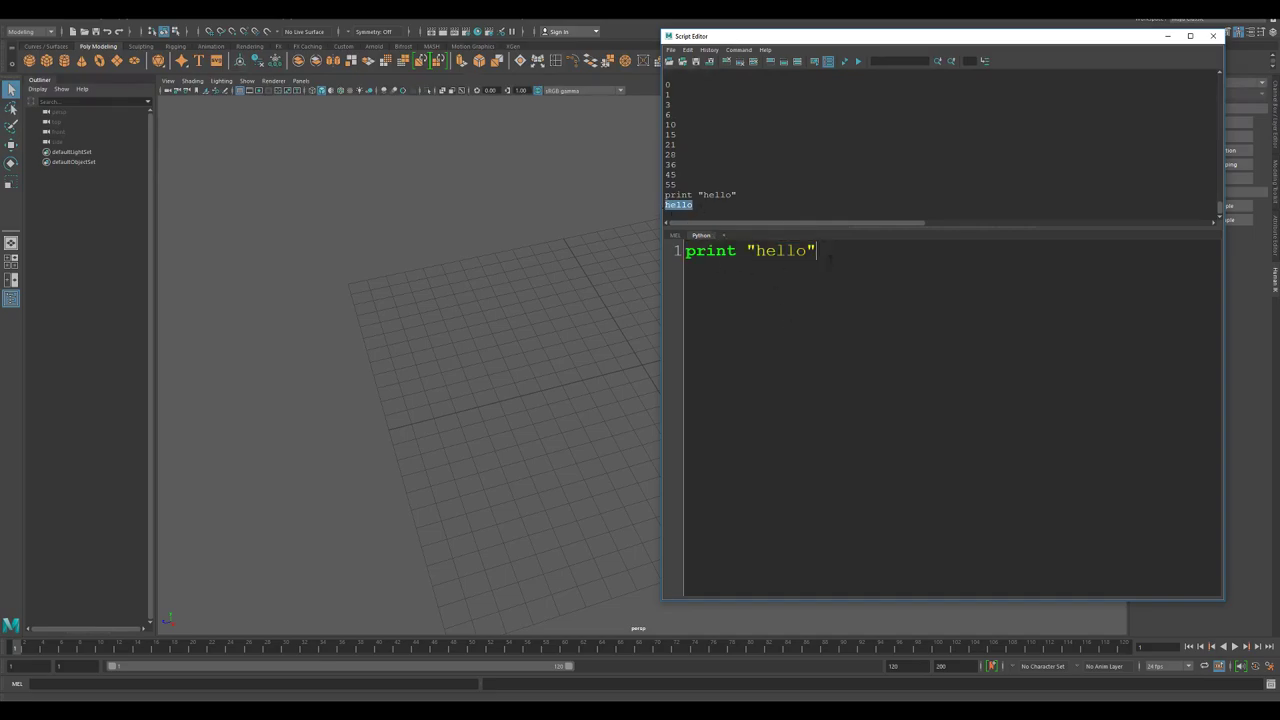
{"action": "left_click_drag", "start_coordinate": [829, 257], "coordinate": [687, 254]}
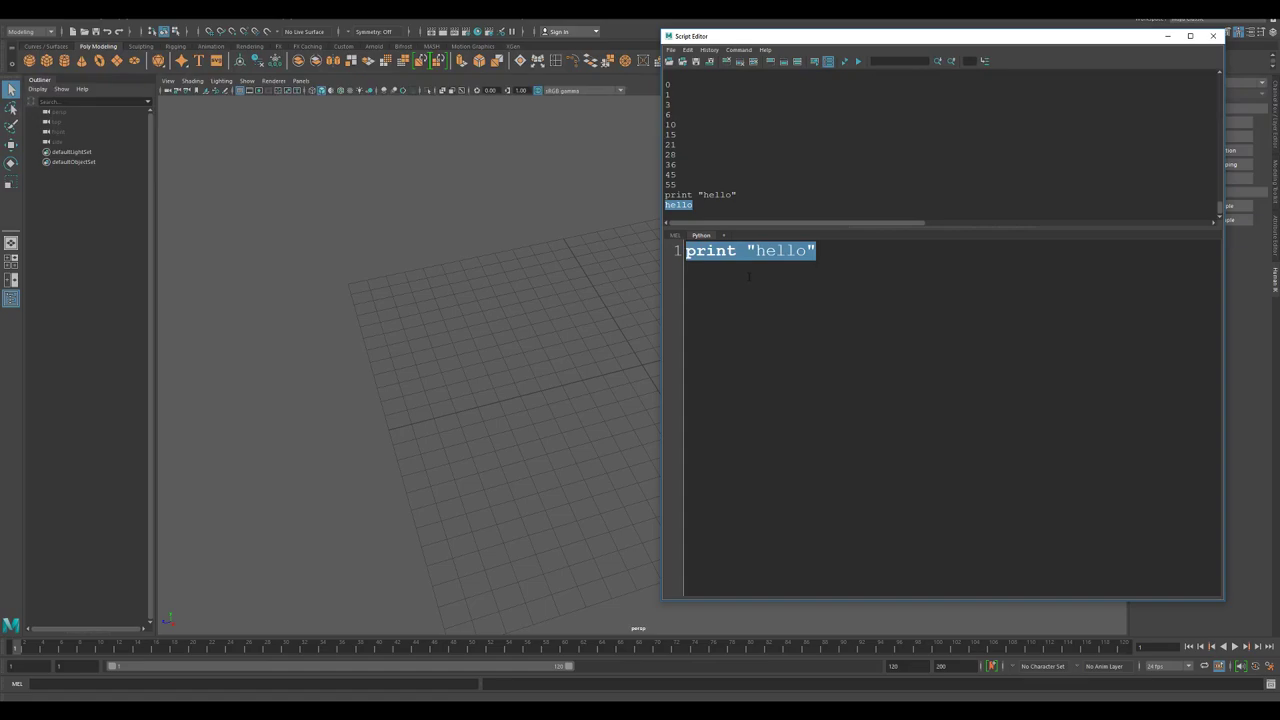
Replace line 1 with lks = "hello I am the hello"
{"action": "type", "text": "a"}
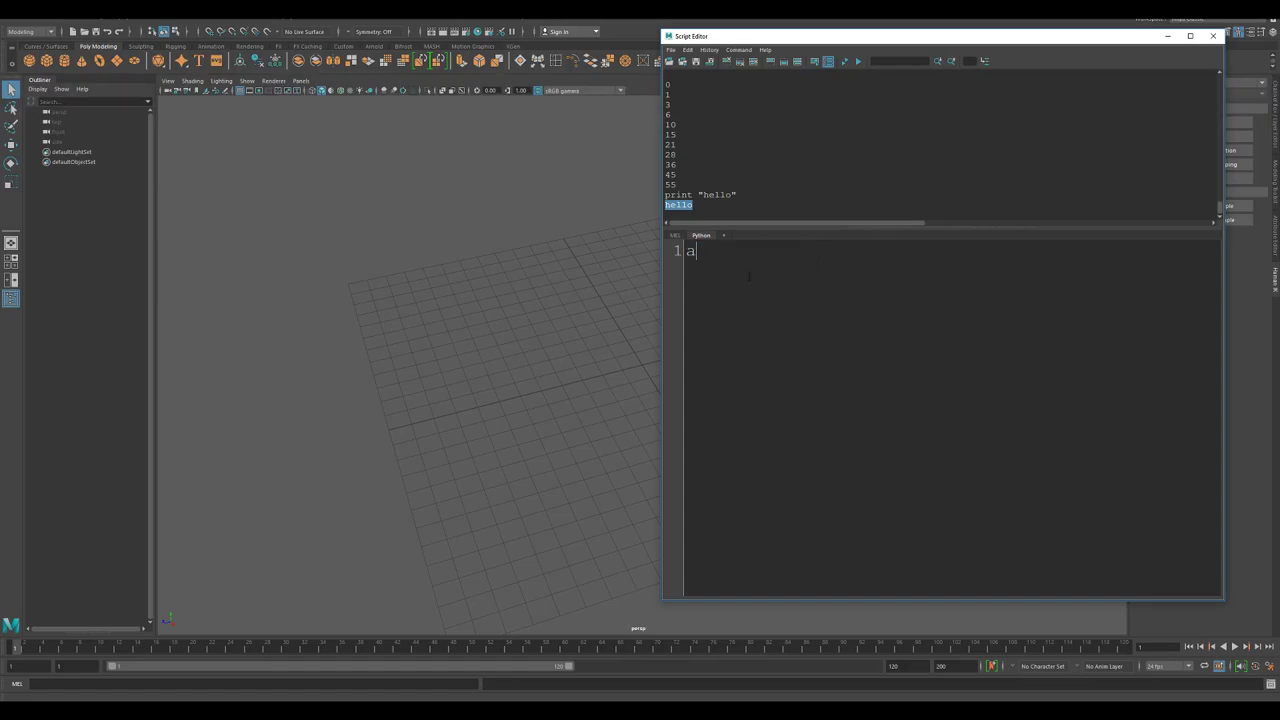
{"action": "key", "text": "BackSpace"}
{"action": "type", "text": "the"}
{"action": "key", "text": "BackSpace"}
{"action": "type", "text": "eA"}
{"action": "key", "text": "BackSpace"}
{"action": "key", "text": "BackSpace"}
{"action": "key", "text": "BackSpace"}
{"action": "key", "text": "BackSpace"}
{"action": "type", "text": "lksfajsdfjds"}
{"action": "key", "text": "BackSpace"}
{"action": "key", "text": "BackSpace"}
{"action": "key", "text": "BackSpace"}
{"action": "key", "text": "BackSpace"}
{"action": "type", "text": "lk"}
{"action": "type", "text": "s = \""}
{"action": "type", "text": "hell"}
{"action": "type", "text": "o"}
{"action": "key", "text": "BackSpace"}
{"action": "type", "text": "lo"}
{"action": "type", "text": "\""}
{"action": "type", "text": "I "}
{"action": "type", "text": "am the "}
{"action": "type", "text": "hello"}
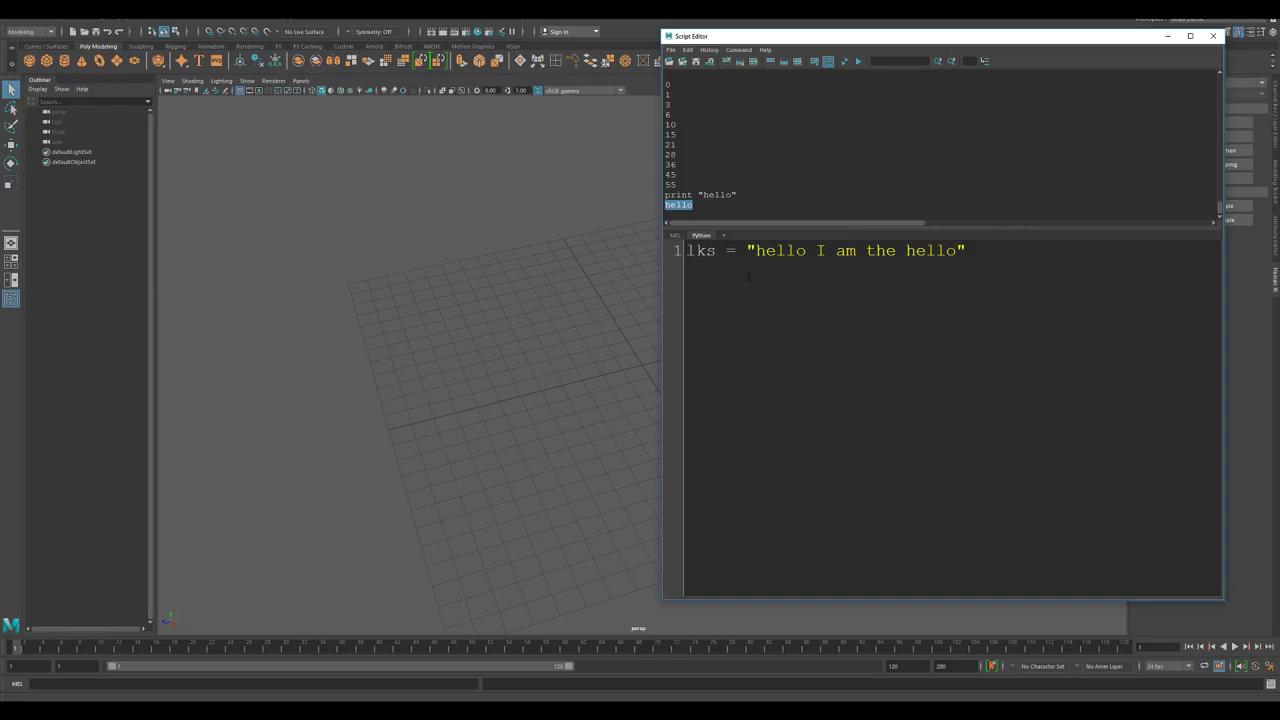
Add print lks on line 2 and run both lines to print the string
{"action": "key", "text": "Return"}
{"action": "type", "text": "print ("}
{"action": "type", "text": "lks"}
{"action": "key", "text": "Delete"}
{"action": "key", "text": "BackSpace"}
{"action": "key", "text": "ctrl+a"}
{"action": "key", "text": "ctrl+Return"}
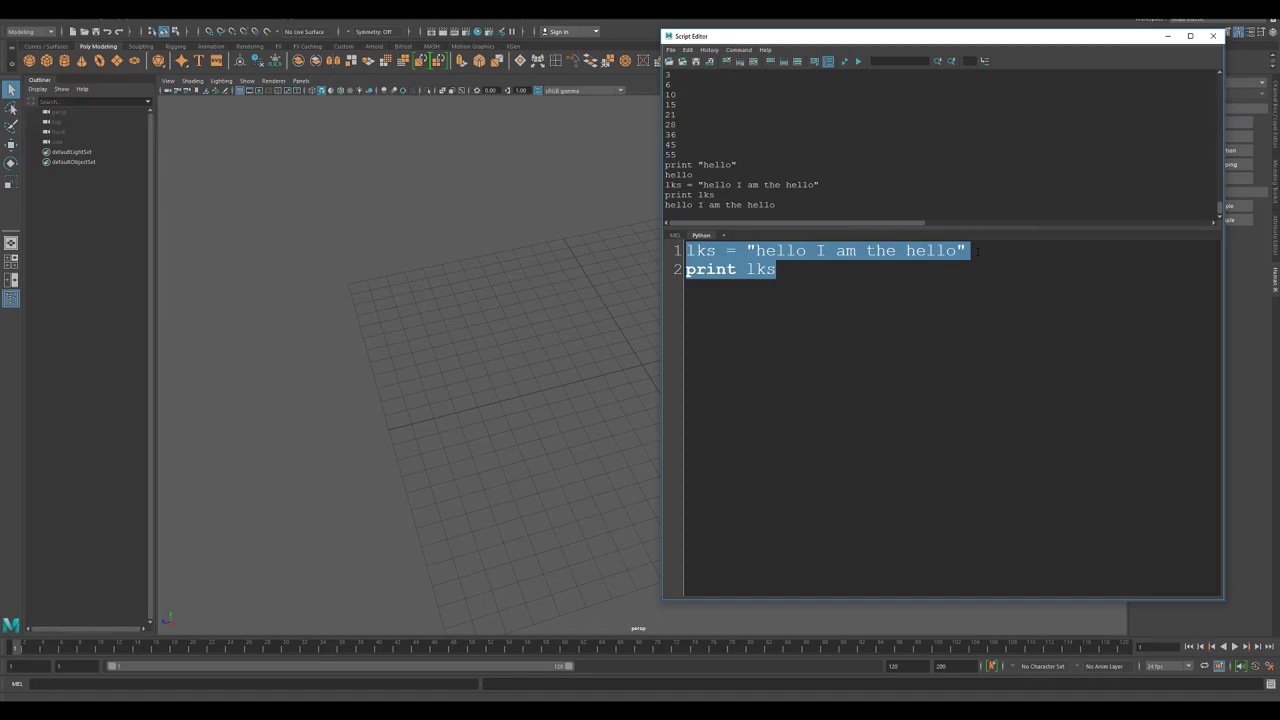
Change lks to 100 and run the script, printing 100
{"action": "left_click", "coordinate": [977, 251]}
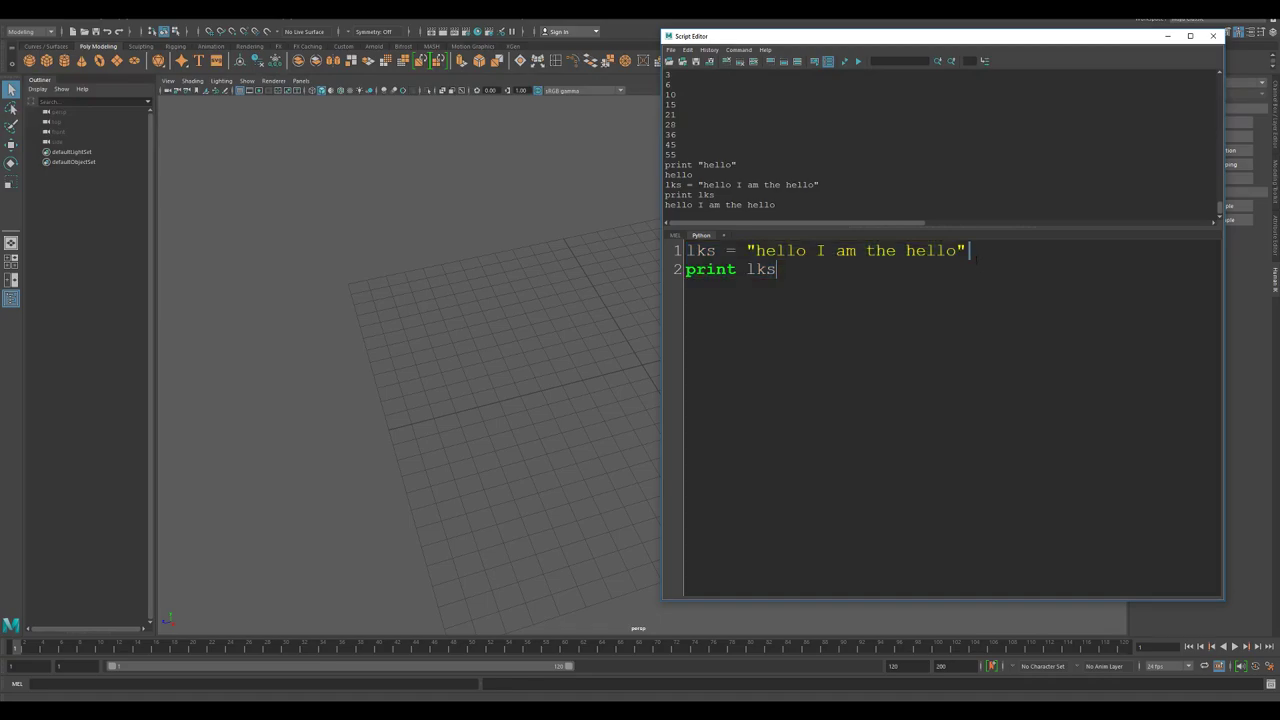
{"action": "left_click_drag", "start_coordinate": [984, 250], "coordinate": [747, 251]}
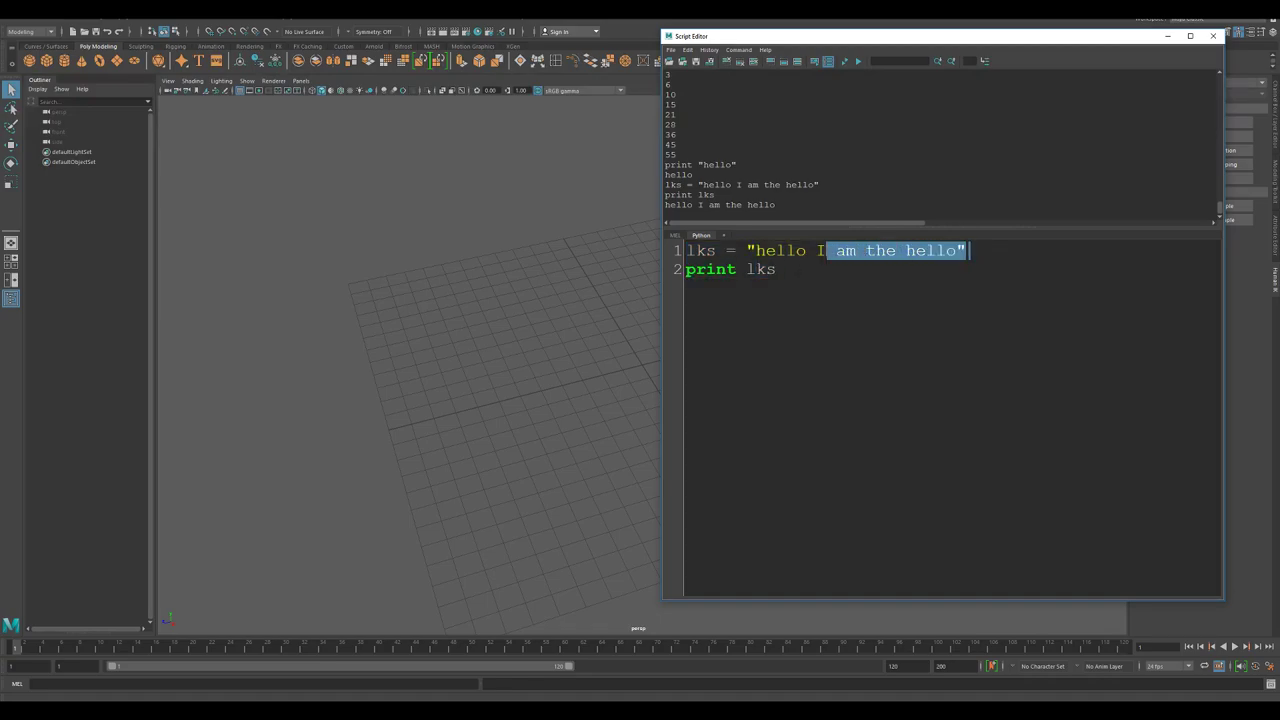
{"action": "type", "text": "10"}
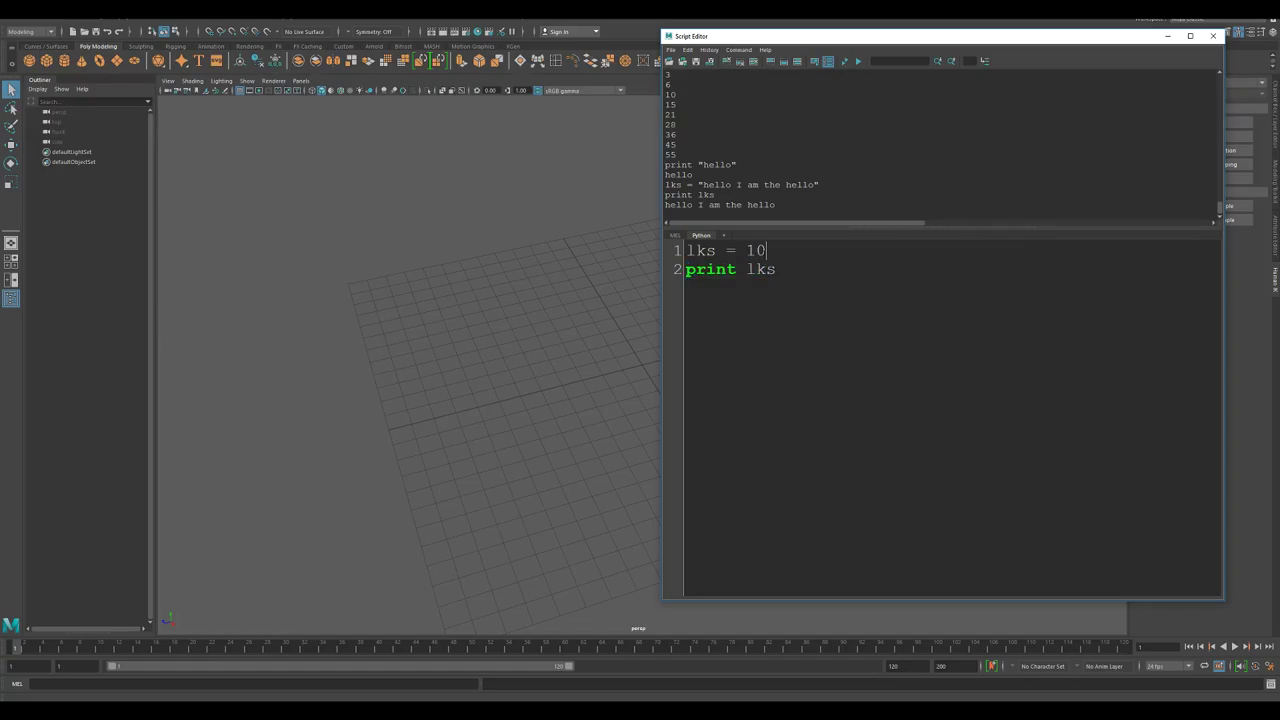
{"action": "type", "text": "0"}
{"action": "mouse_move", "coordinate": [778, 270]}
{"action": "left_mouse_down"}
{"action": "mouse_move", "coordinate": [716, 270]}
{"action": "mouse_move", "coordinate": [686, 251]}
{"action": "left_mouse_up"}
{"action": "key", "text": "ctrl+Return"}
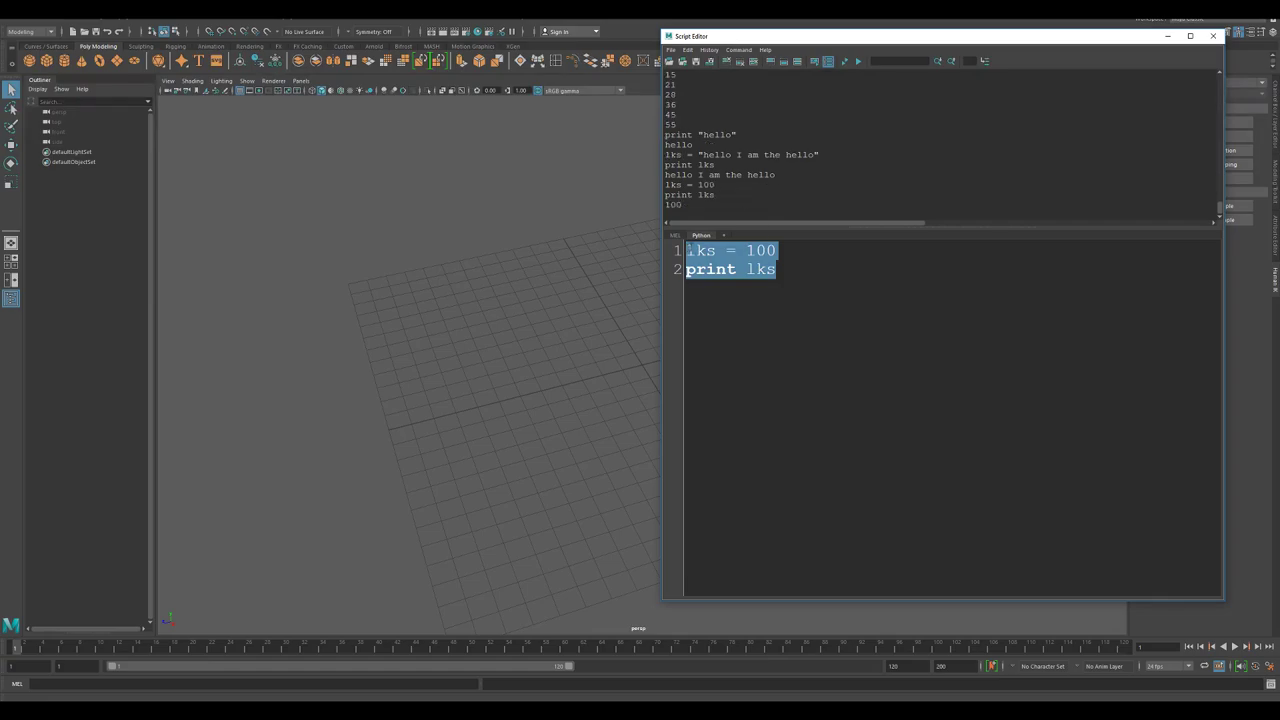
Clear both script lines and run print "hello": in their place
{"action": "left_click", "coordinate": [778, 251]}
{"action": "left_click_drag", "start_coordinate": [778, 251], "coordinate": [747, 251]}
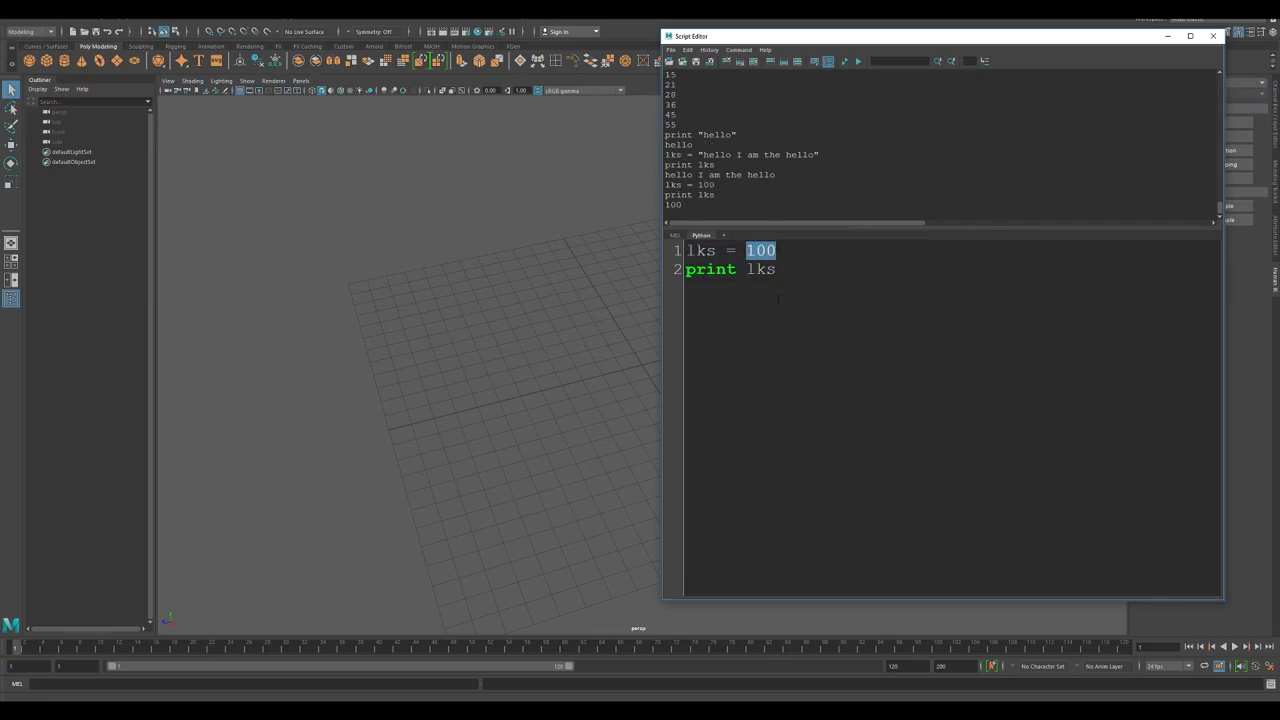
{"action": "left_click", "coordinate": [778, 251]}
{"action": "left_click_drag", "start_coordinate": [778, 251], "coordinate": [747, 251]}
{"action": "left_click", "coordinate": [777, 269]}
{"action": "left_click", "coordinate": [778, 251]}
{"action": "left_click_drag", "start_coordinate": [778, 251], "coordinate": [686, 269]}
{"action": "left_click", "coordinate": [790, 270]}
{"action": "double_click", "coordinate": [766, 250]}
{"action": "left_click_drag", "start_coordinate": [776, 270], "coordinate": [687, 250]}
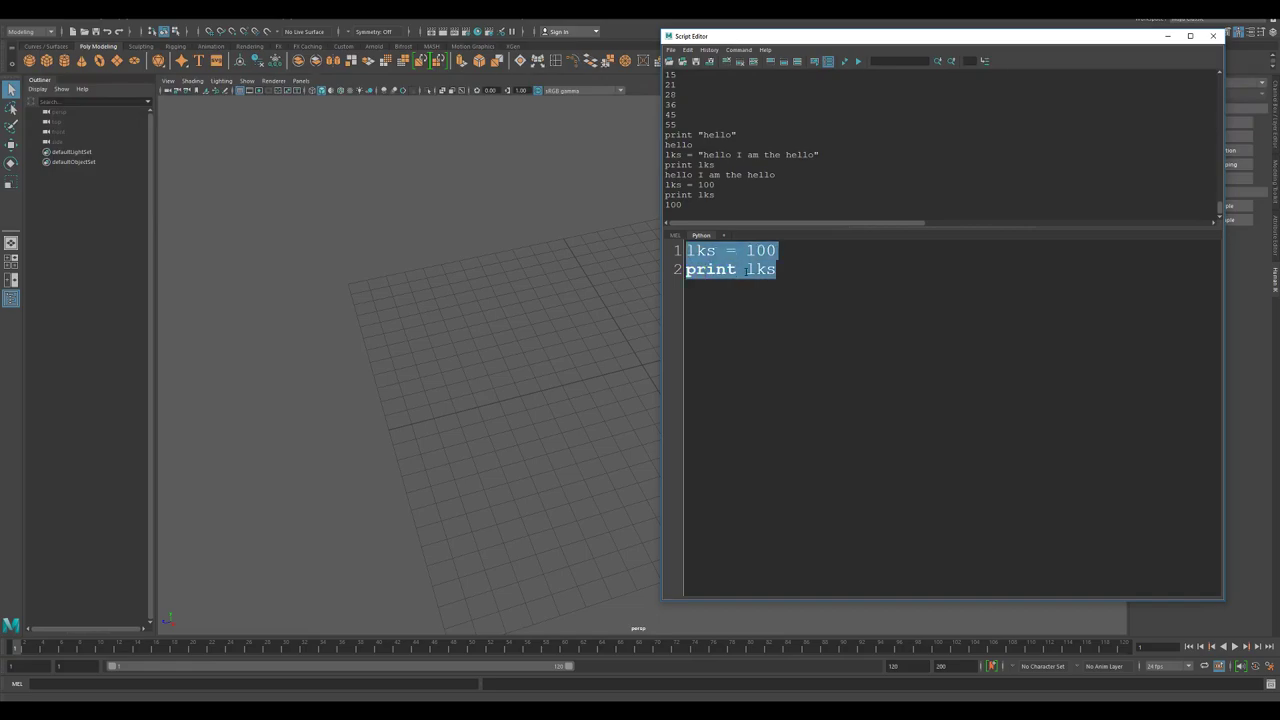
{"action": "key", "text": "BackSpace"}
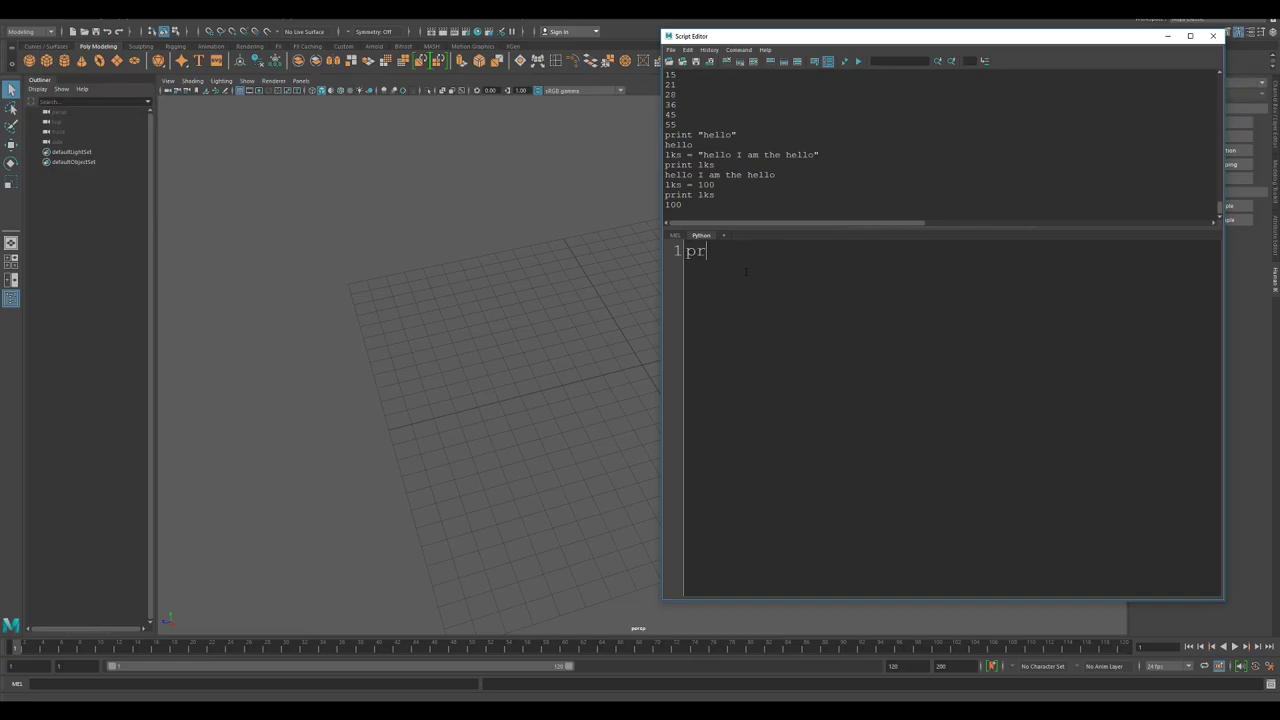
{"action": "type", "text": "print "}
{"action": "type", "text": "\"he"}
{"action": "type", "text": "llo\":"}
{"action": "key", "text": "ctrl+Return"}
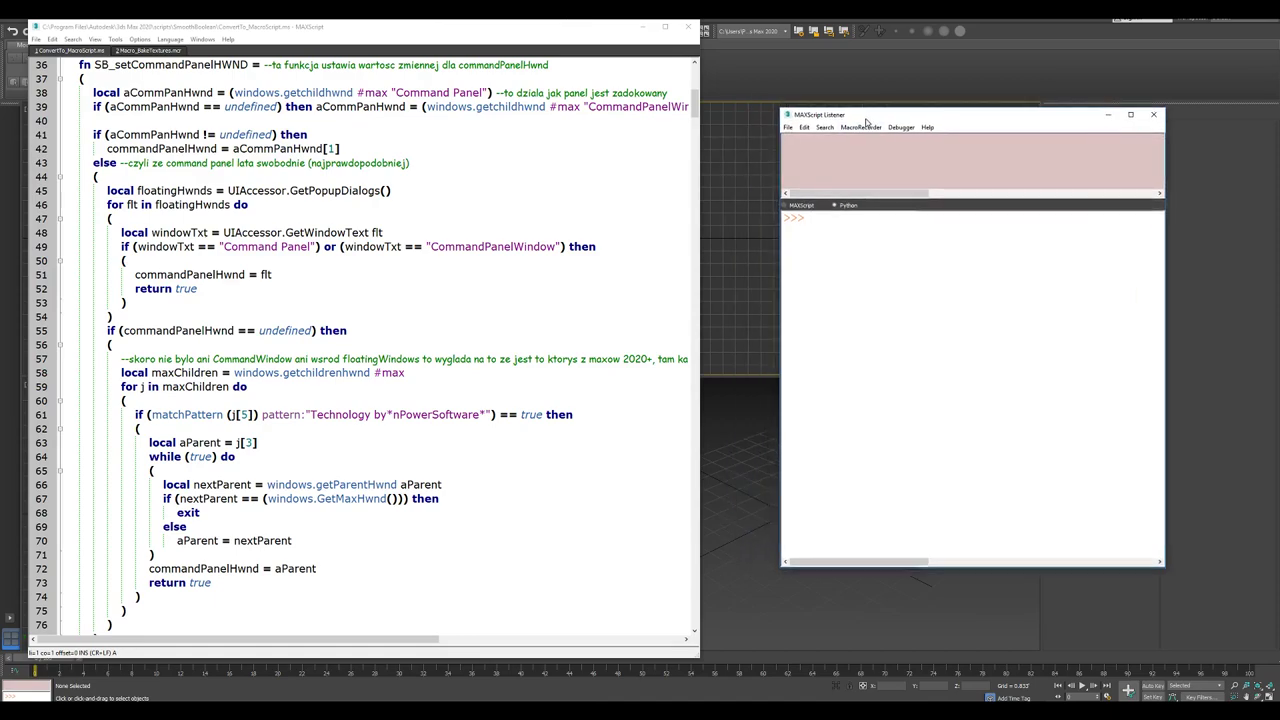
Run print "hello" in the 3ds Max Python listener
{"action": "left_click_drag", "start_coordinate": [822, 118], "coordinate": [849, 129]}
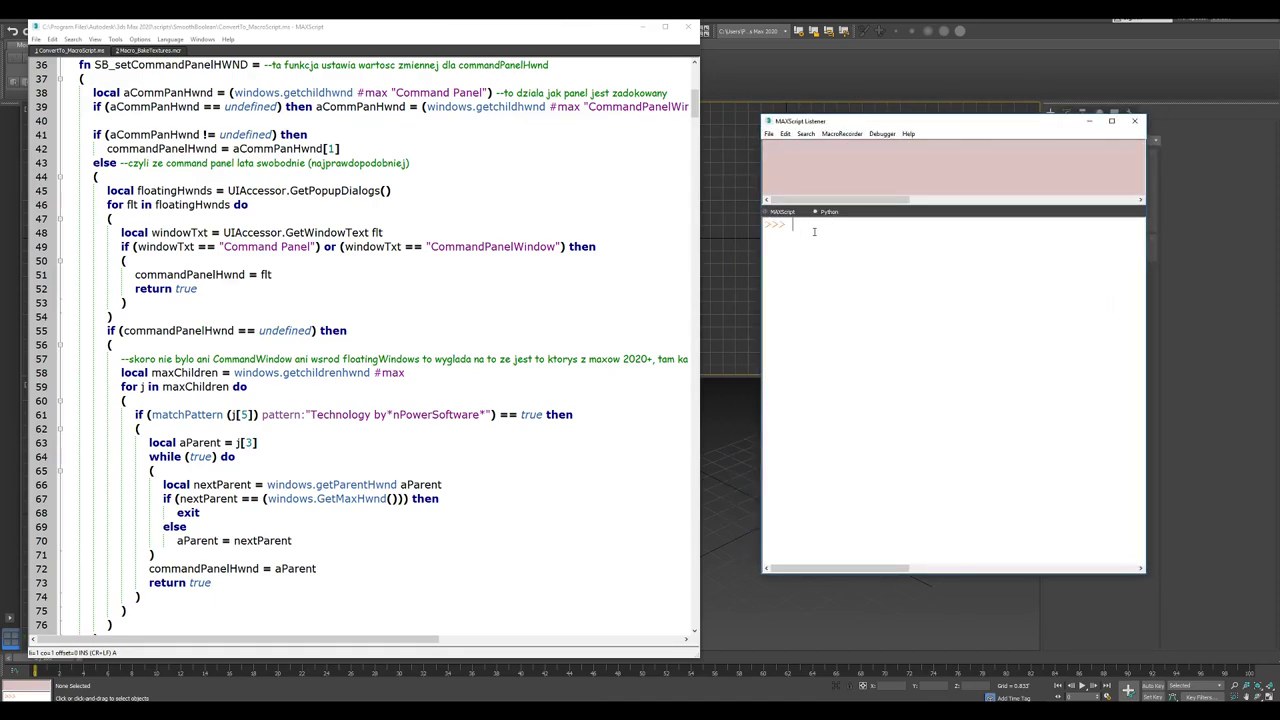
{"action": "type", "text": "print"}
{"action": "type", "text": " \"hwndl"}
{"action": "key", "text": "BackSpace"}
{"action": "key", "text": "BackSpace"}
{"action": "key", "text": "BackSpace"}
{"action": "key", "text": "BackSpace"}
{"action": "key", "text": "BackSpace"}
{"action": "type", "text": "hello"}
{"action": "type", "text": "\""}
{"action": "key", "text": "Return"}
Assign a = 123 and run print a
{"action": "type", "text": "a = "}
{"action": "type", "text": "123"}
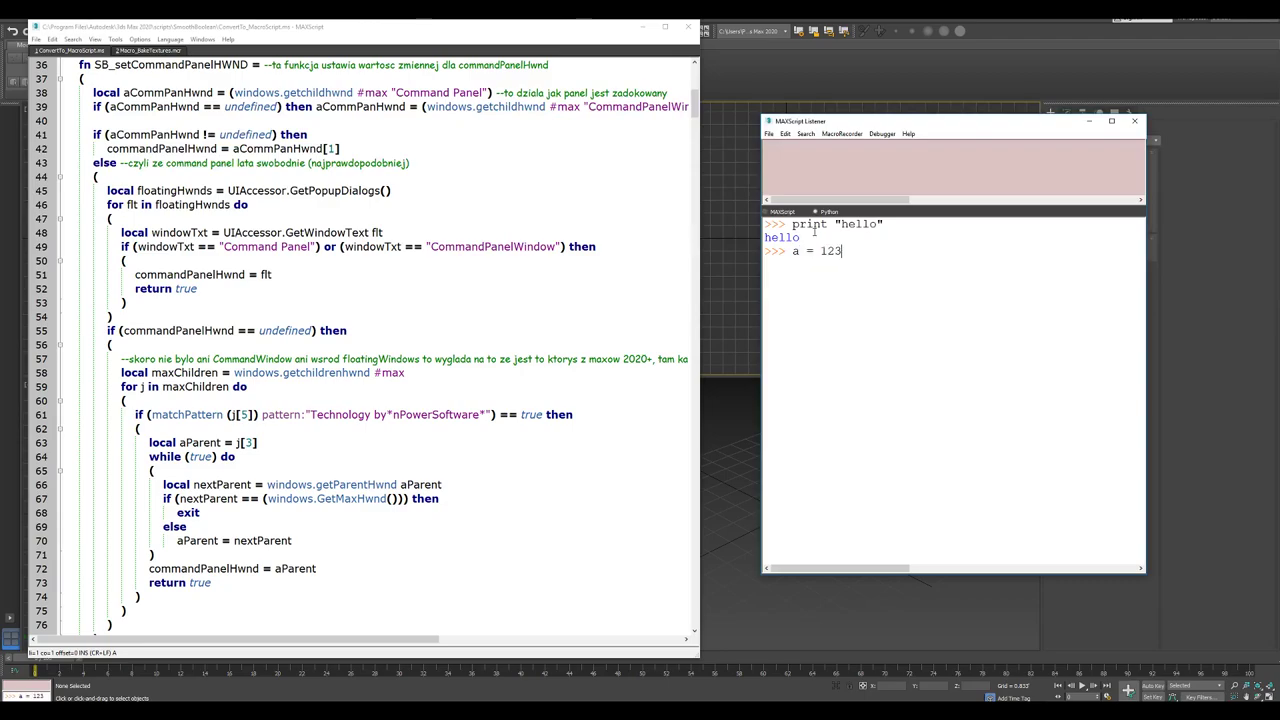
{"action": "key", "text": "Return"}
{"action": "type", "text": "print a"}
{"action": "key", "text": "Return"}
Delete the [0, 1, 2, 3, 4] output and trailing prompt, then rerun print a to get 10
{"action": "left_click_drag", "start_coordinate": [889, 277], "coordinate": [773, 283]}
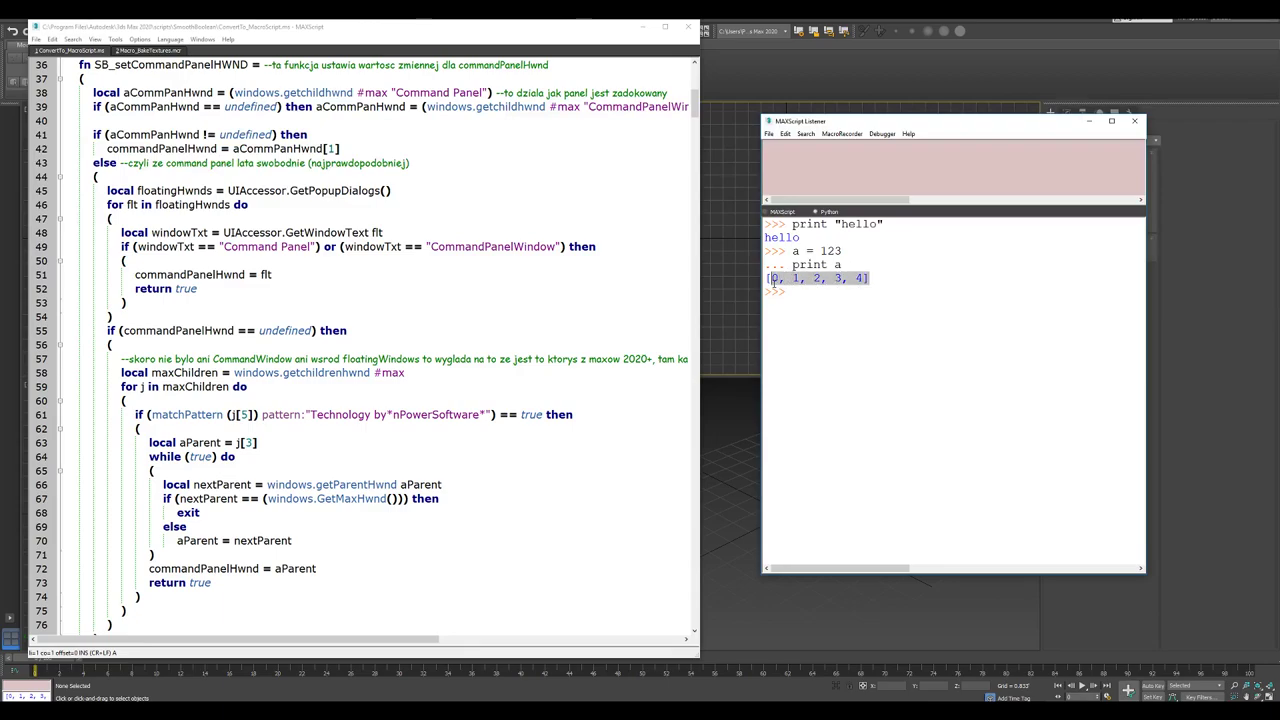
{"action": "left_click_drag", "start_coordinate": [846, 251], "coordinate": [790, 268]}
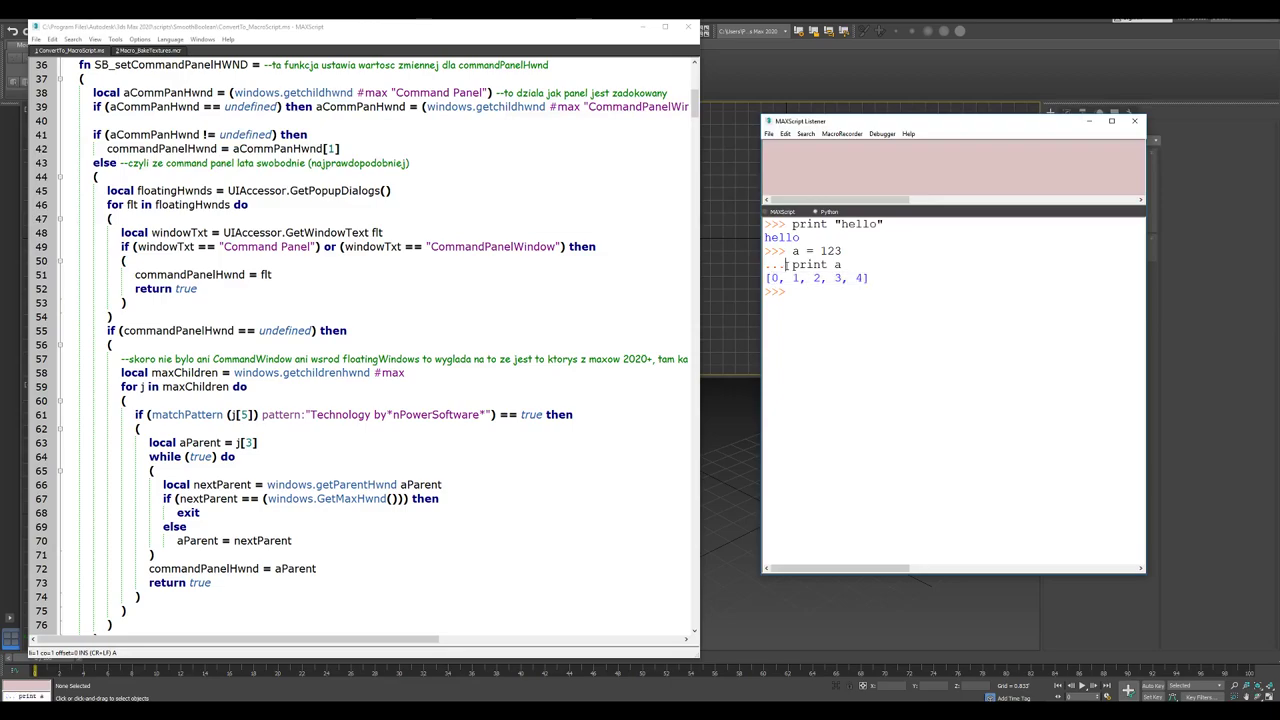
{"action": "left_click", "coordinate": [789, 270]}
{"action": "key", "text": "shift+ctrl+End"}
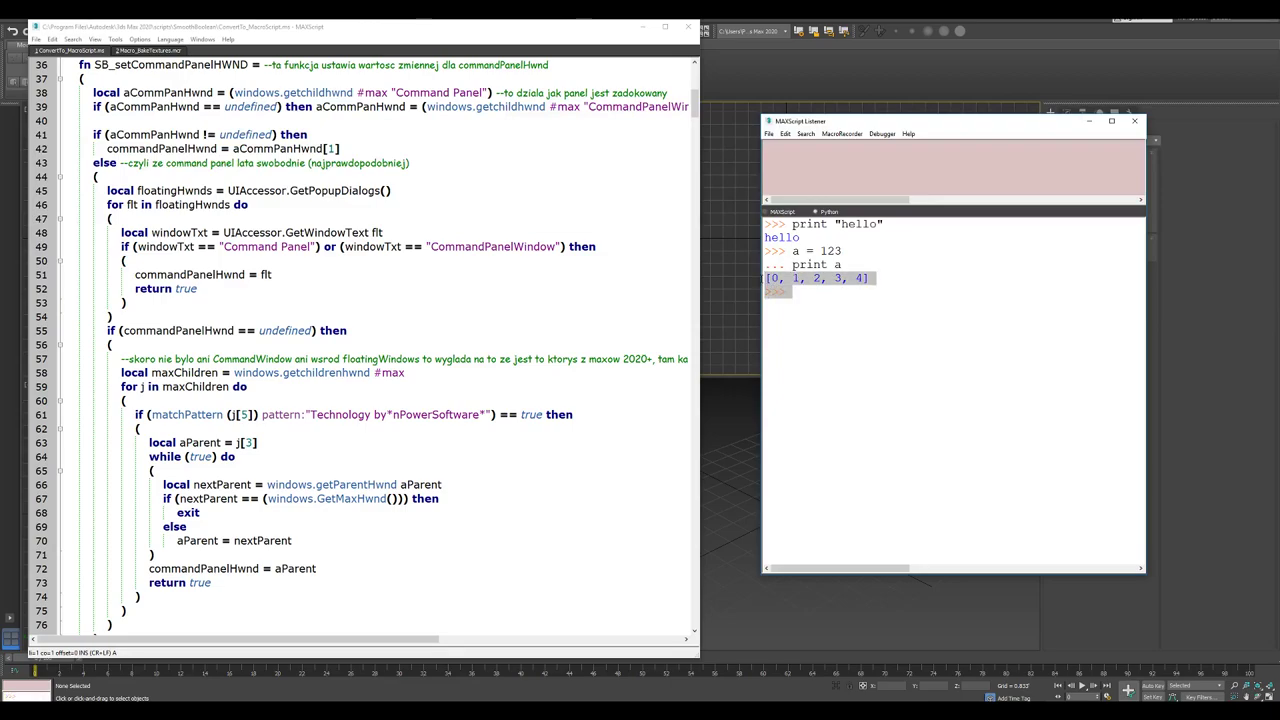
{"action": "key", "text": "Delete"}
{"action": "left_click", "coordinate": [789, 268]}
{"action": "key", "text": "BackSpace"}
{"action": "key", "text": "BackSpace"}
{"action": "key", "text": "BackSpace"}
{"action": "key", "text": "BackSpace"}
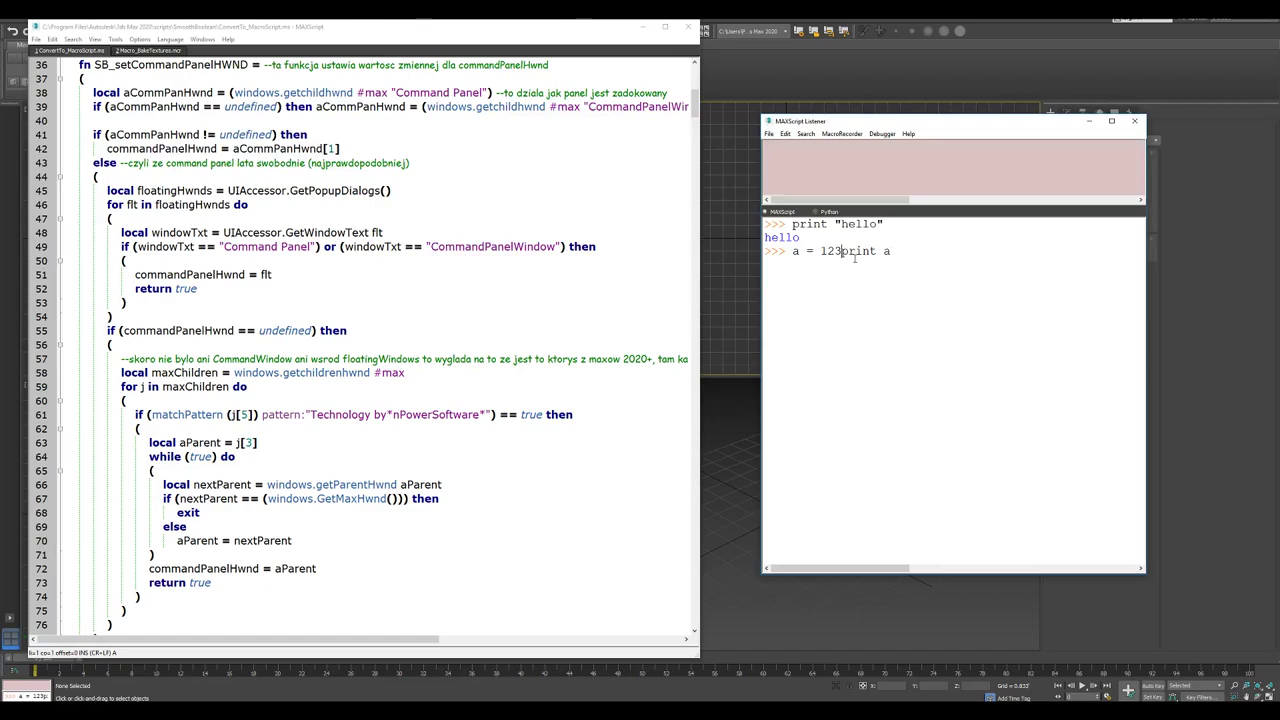
{"action": "key", "text": "Return"}
{"action": "key", "text": "Return"}
{"action": "left_click_drag", "start_coordinate": [785, 292], "coordinate": [764, 262]}
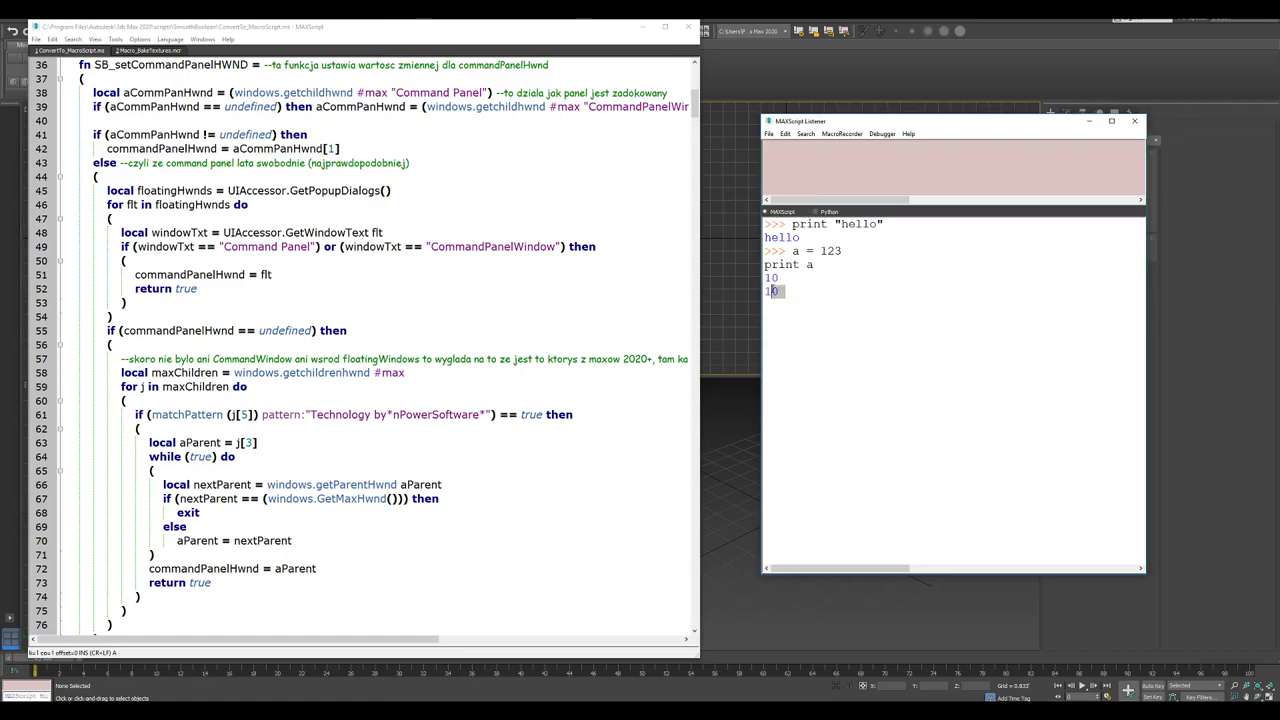
{"action": "left_click", "coordinate": [823, 305]}
Print "hello world" from a fresh prompt, then type a = 10
{"action": "left_click", "coordinate": [801, 264]}
{"action": "key", "text": "Return"}
{"action": "type", "text": "print "}
{"action": "type", "text": "\"hello"}
{"action": "type", "text": " world"}
{"action": "type", "text": "\""}
{"action": "key", "text": "Return"}
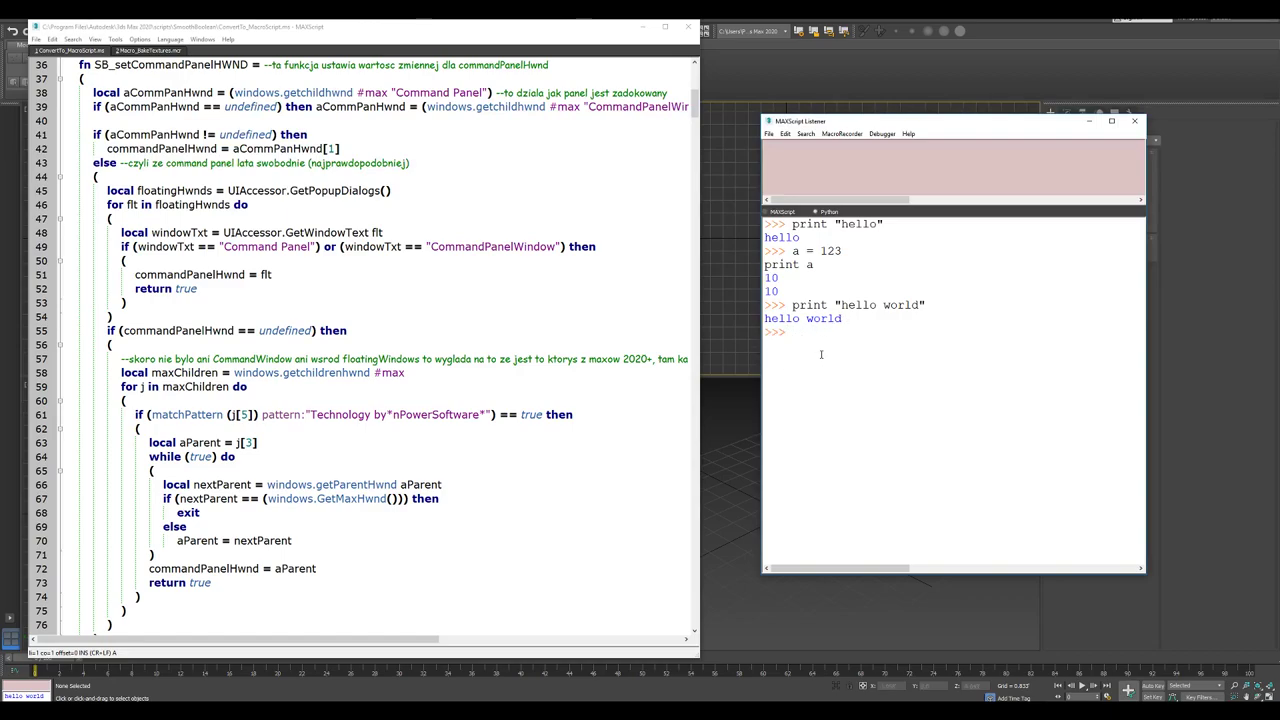
{"action": "type", "text": "a = "}
{"action": "type", "text": "10"}
Run a = 10 and print a to output 10, then delete the empty trailing prompt
{"action": "key", "text": "BackSpace"}
{"action": "type", "text": "0"}
{"action": "key", "text": "Return"}
{"action": "type", "text": "pri"}
{"action": "type", "text": "nta "}
{"action": "type", "text": "a"}
{"action": "key", "text": "Return"}
{"action": "key", "text": "shift+Home"}
{"action": "key", "text": "BackSpace"}
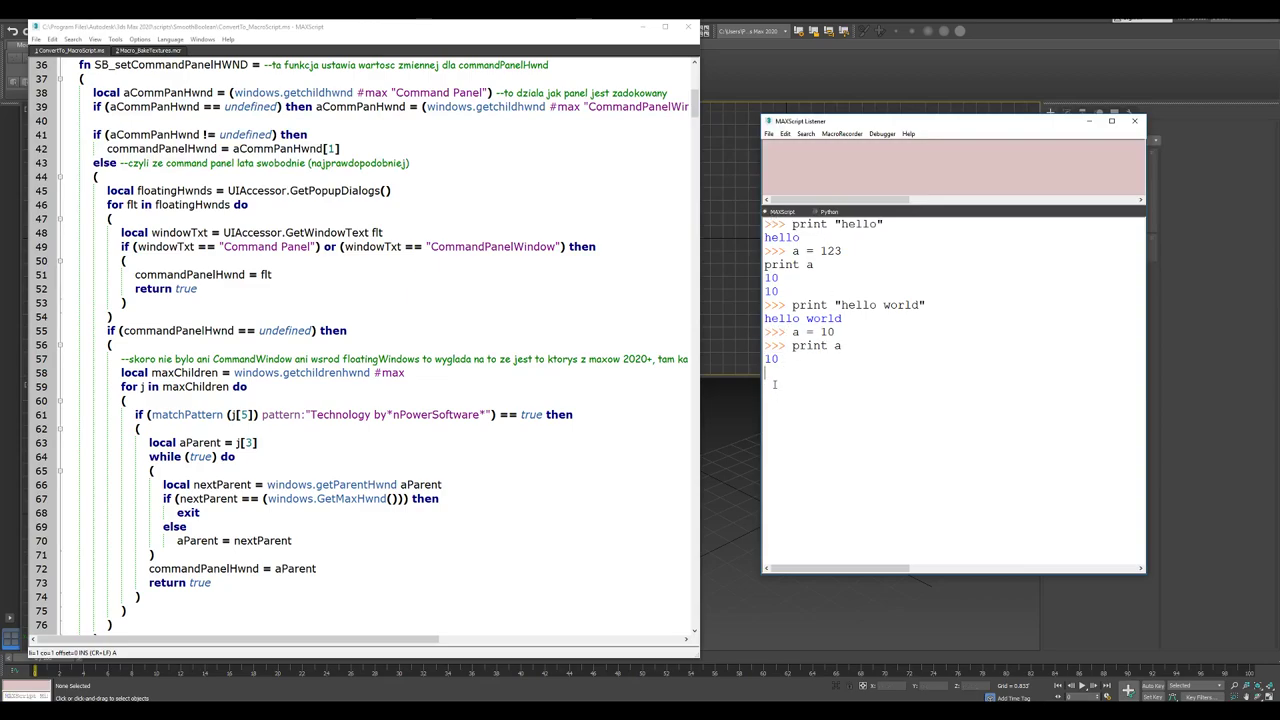